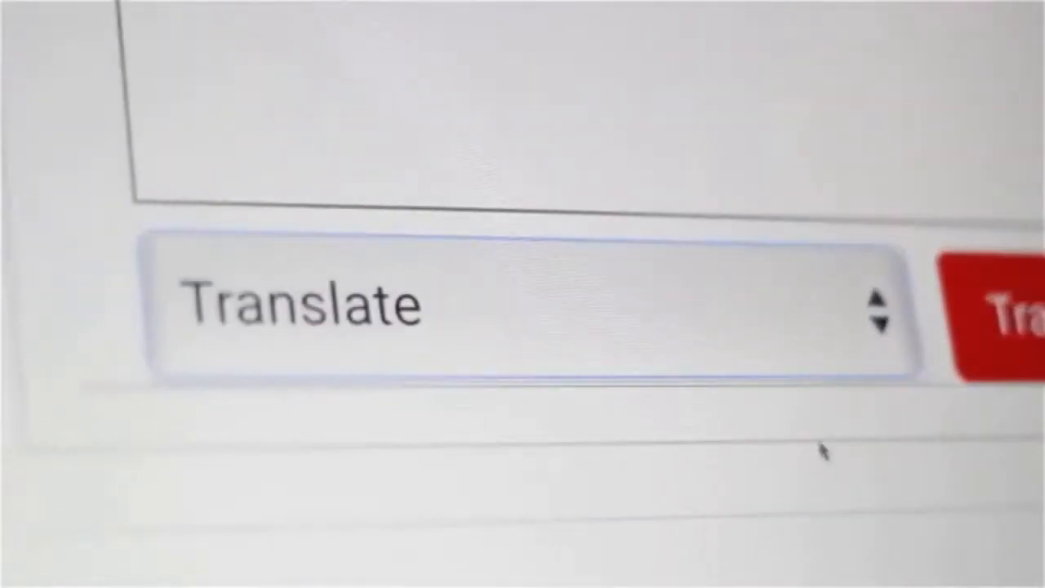
pyautogui.click(821, 362)
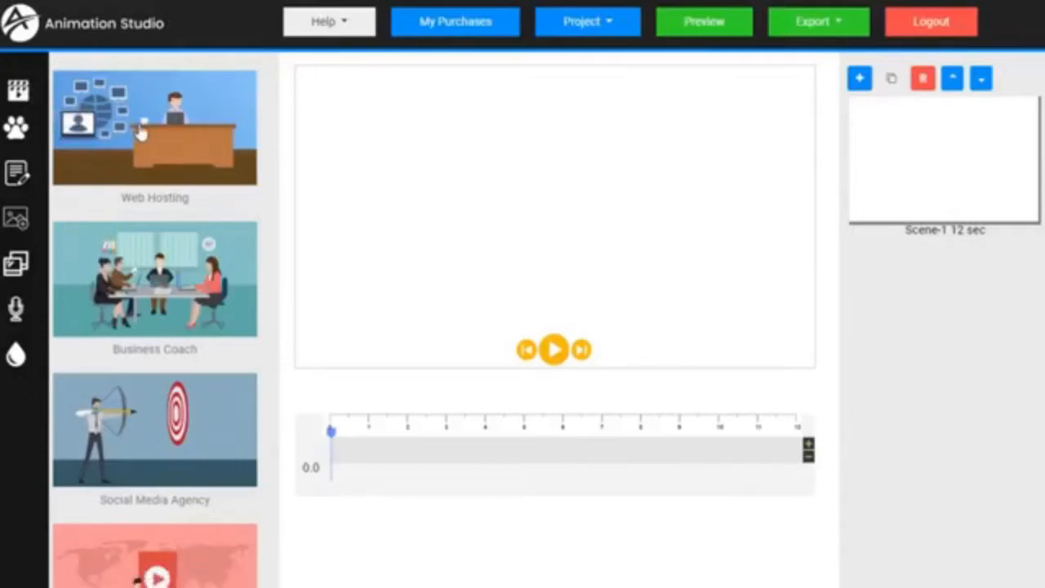
# Load the Real Estate template from the template library, accepting the loss of unsaved changes
pyautogui.scroll(-1, 177, 214)
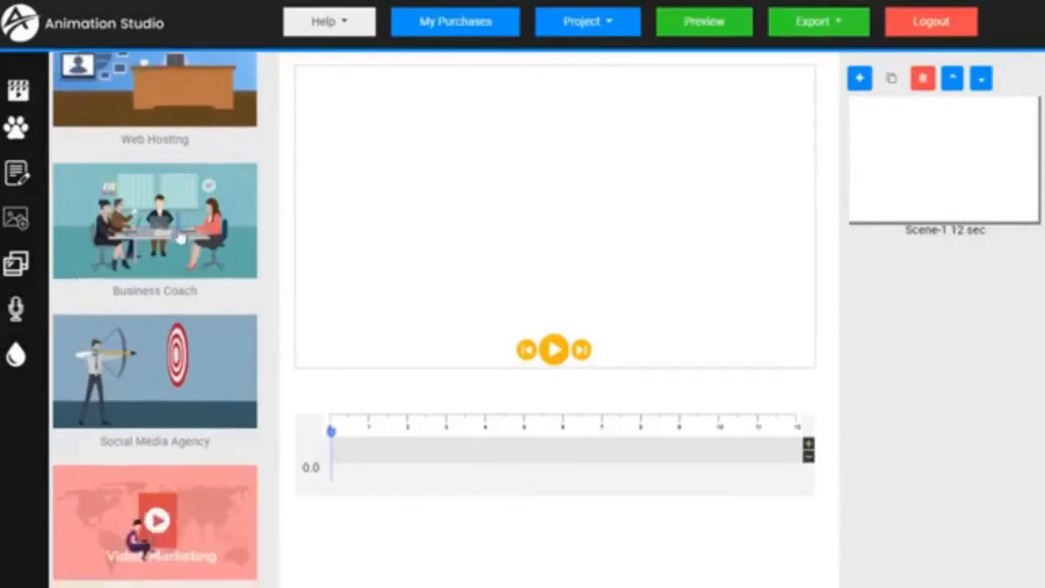
pyautogui.scroll(1, 178, 233)
pyautogui.scroll(-2, 176, 235)
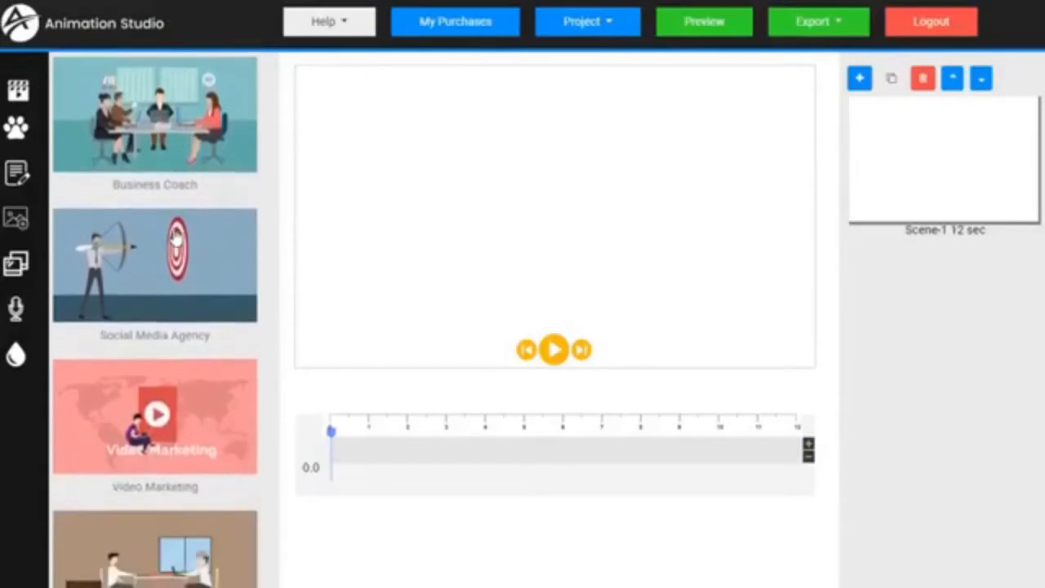
pyautogui.scroll(-5, 176, 239)
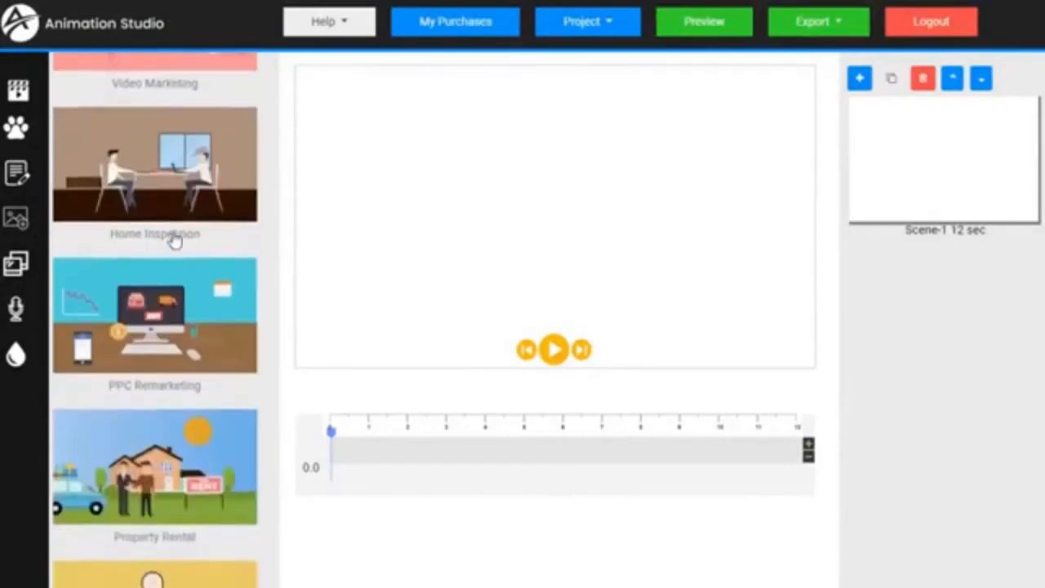
pyautogui.scroll(-3, 173, 278)
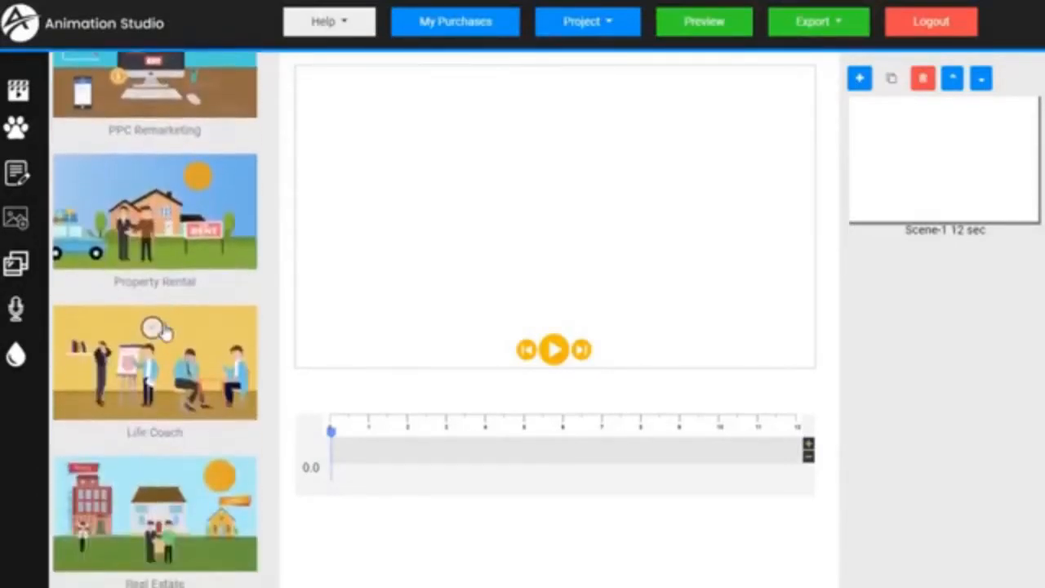
pyautogui.scroll(-8, 159, 329)
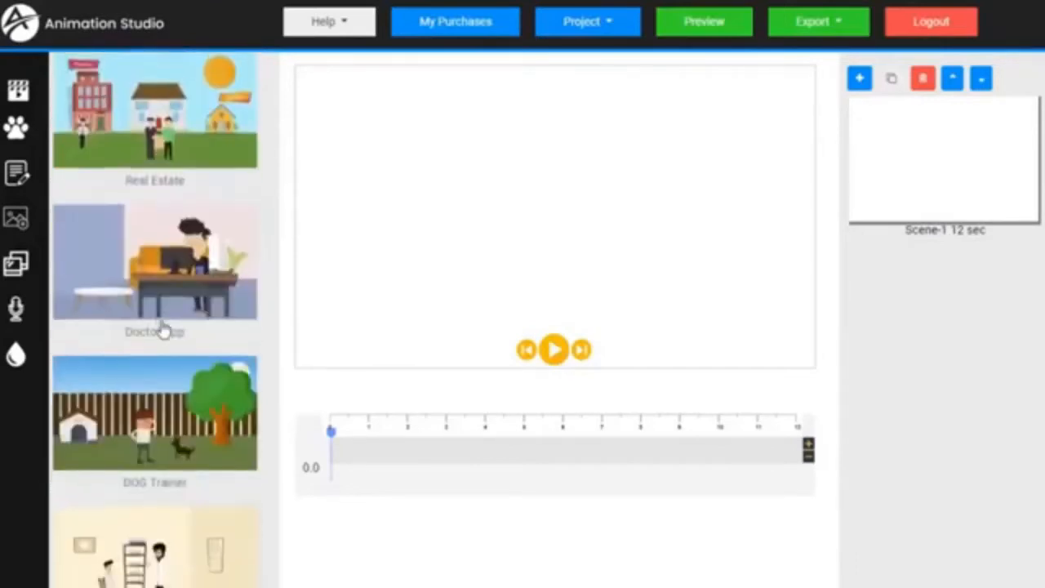
pyautogui.scroll(5, 164, 331)
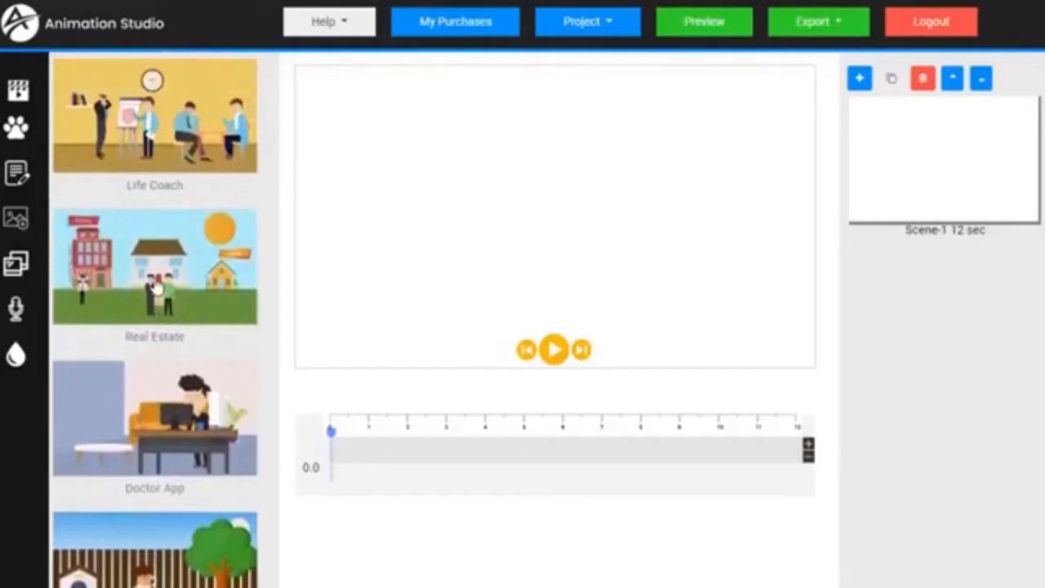
pyautogui.click(155, 283)
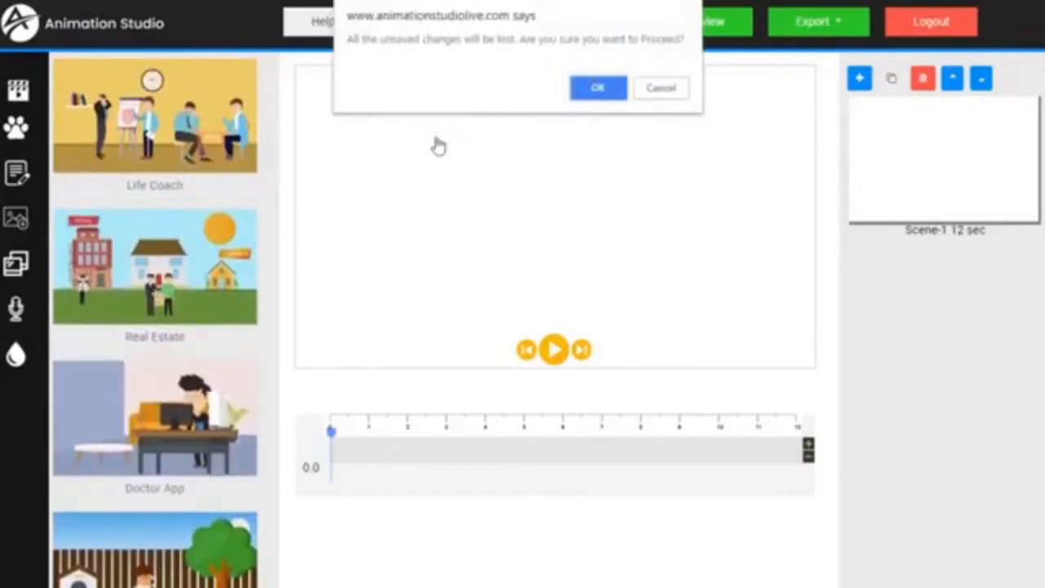
pyautogui.click(601, 89)
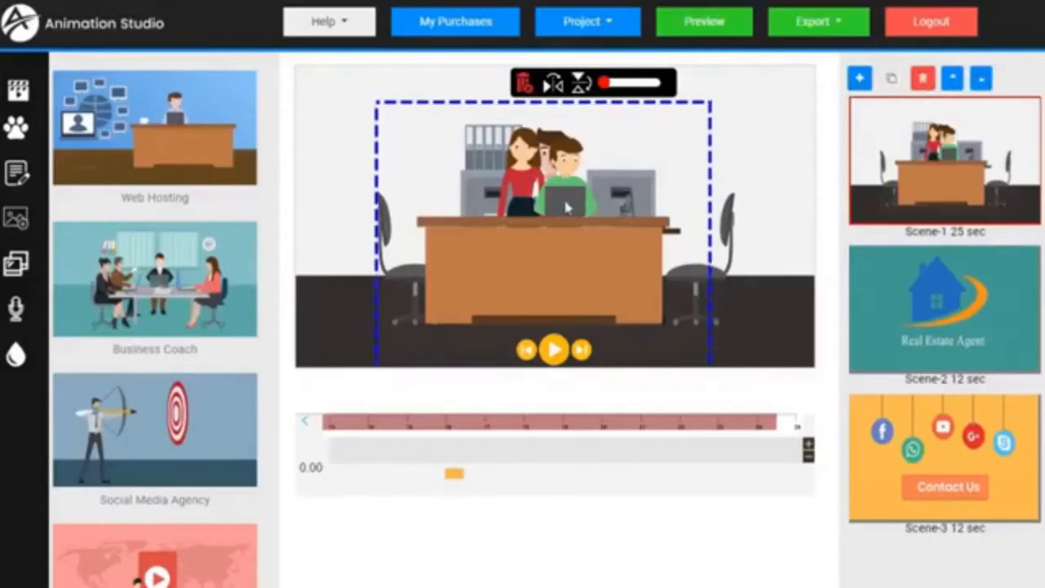
# Play back the Real Estate Agent scene and the Contact Us scene of the template to review their animations
pyautogui.click(962, 324)
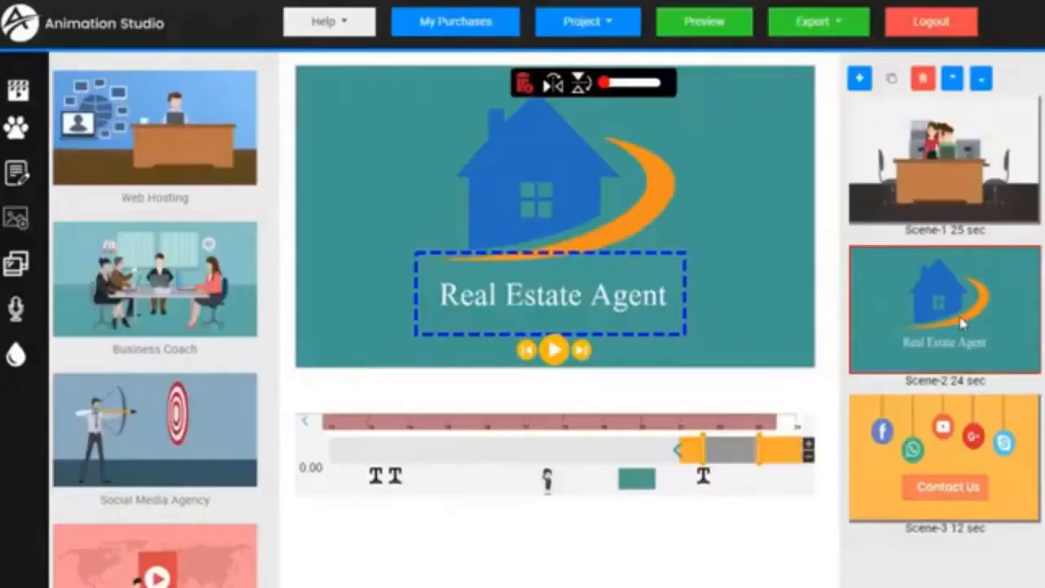
pyautogui.click(554, 350)
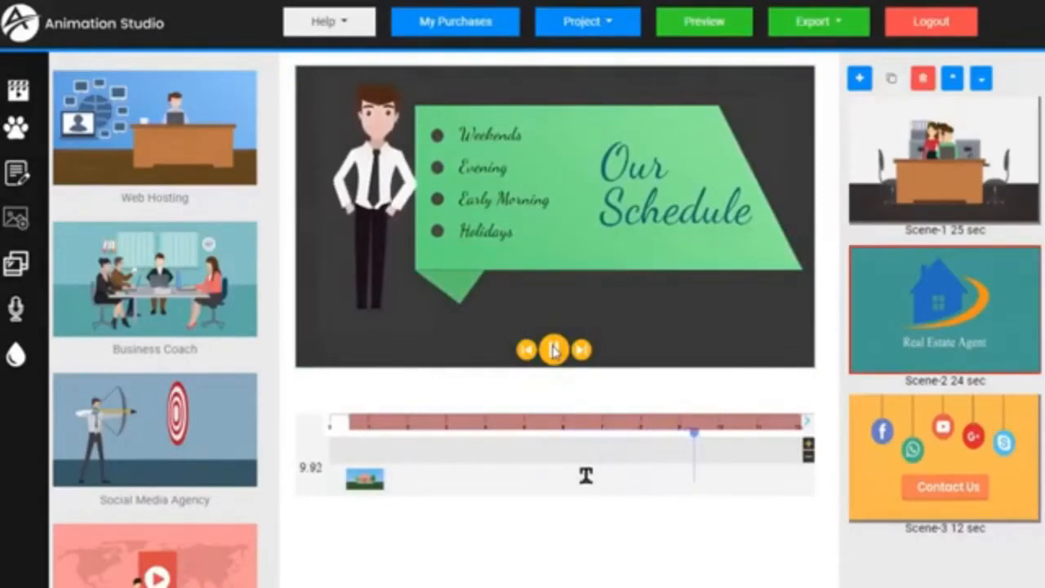
pyautogui.click(932, 451)
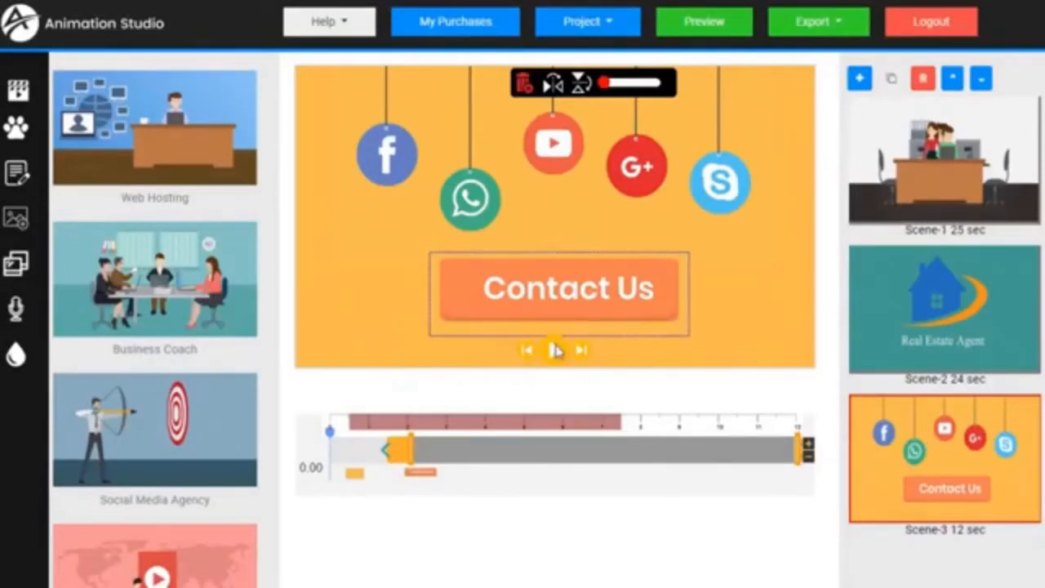
pyautogui.click(555, 349)
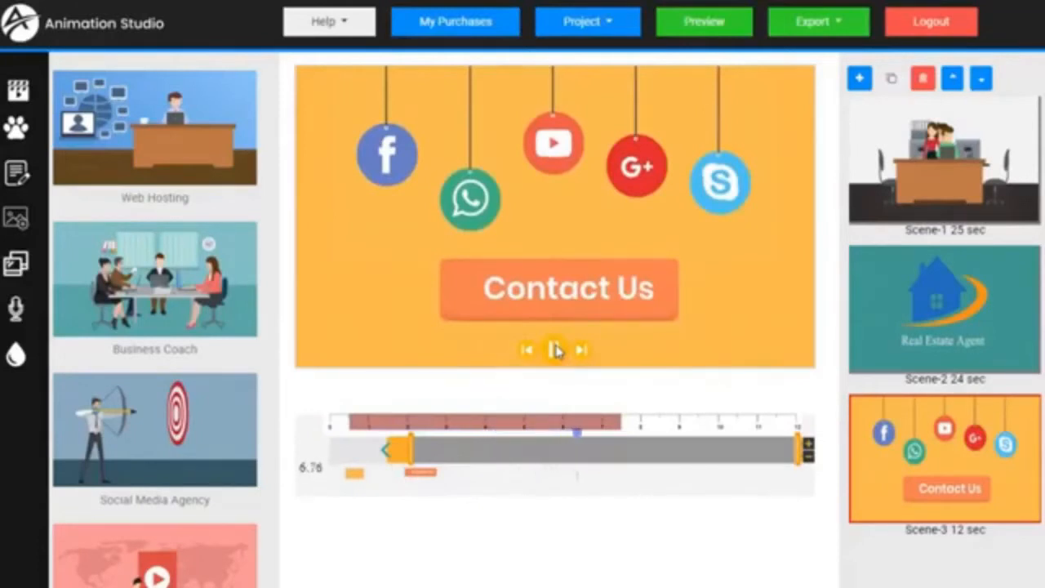
pyautogui.click(555, 350)
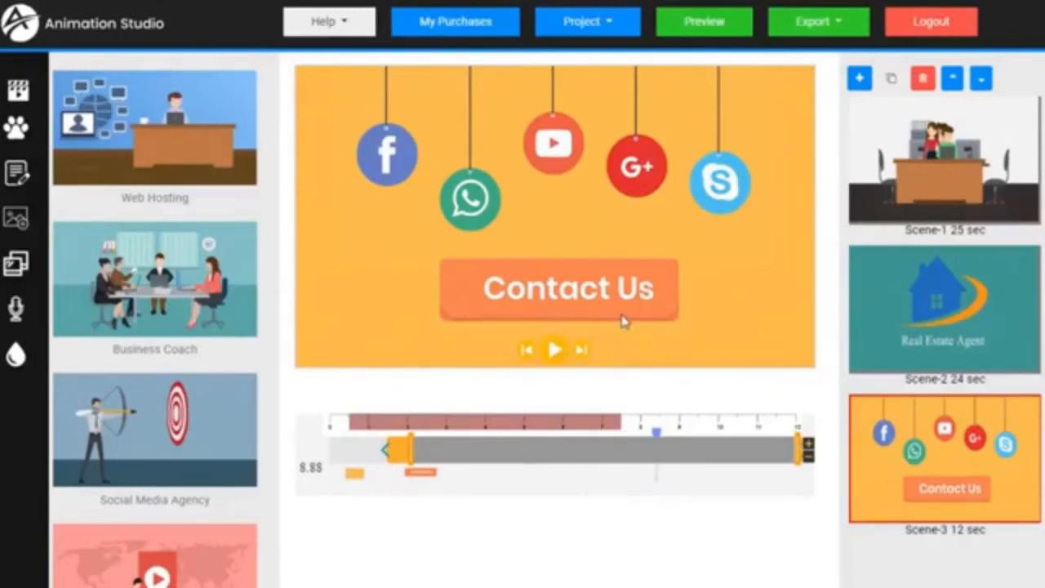
# Add a phone number as text to the third scene, place it below the Contact Us button and shift the button above it
pyautogui.click(17, 175)
pyautogui.click(142, 161)
pyautogui.write('1-8')
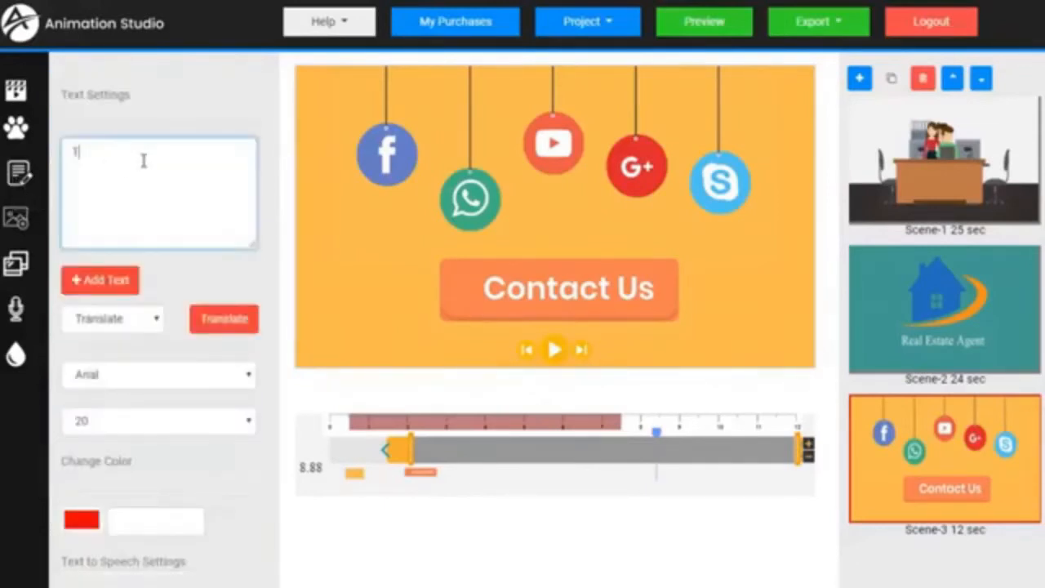
pyautogui.write('00-123-5559')
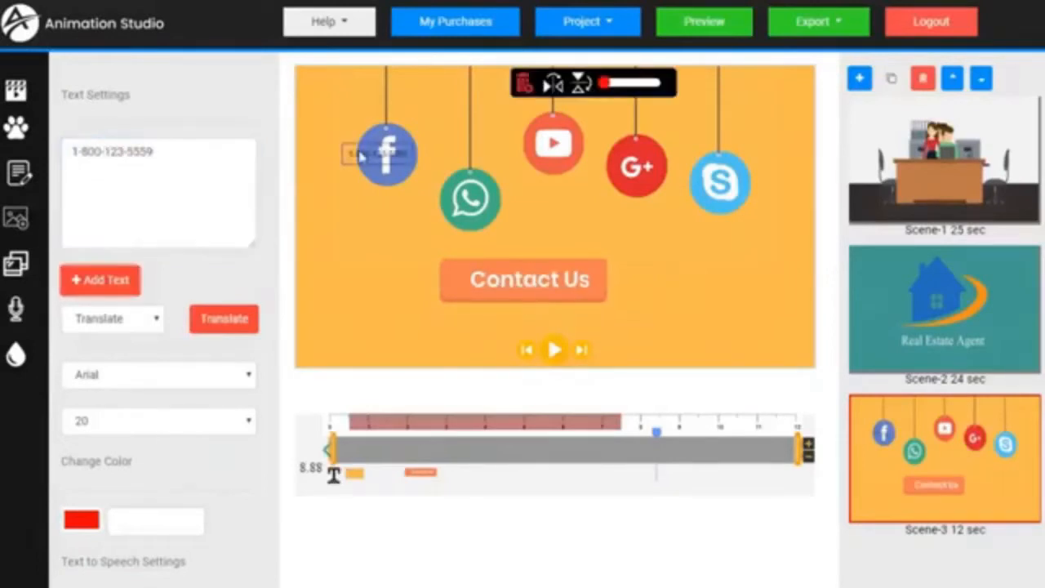
pyautogui.moveTo(362, 157); pyautogui.dragTo(542, 321)
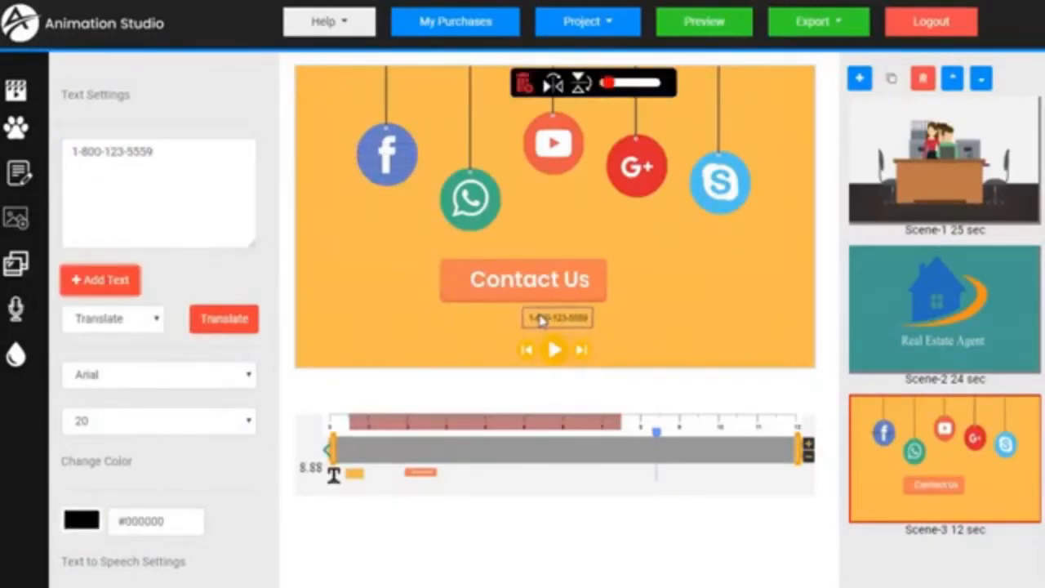
pyautogui.moveTo(520, 285); pyautogui.dragTo(554, 276)
# Format the phone number text with the Anton font, size 44 and a blue color of rgba 24, 36, 241
pyautogui.click(552, 318)
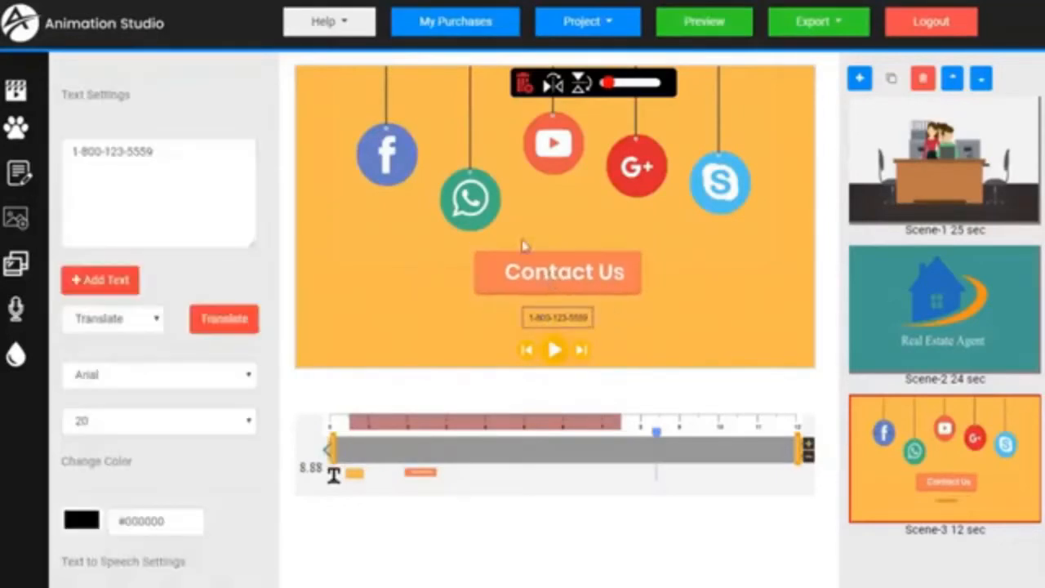
pyautogui.click(154, 374)
pyautogui.click(122, 428)
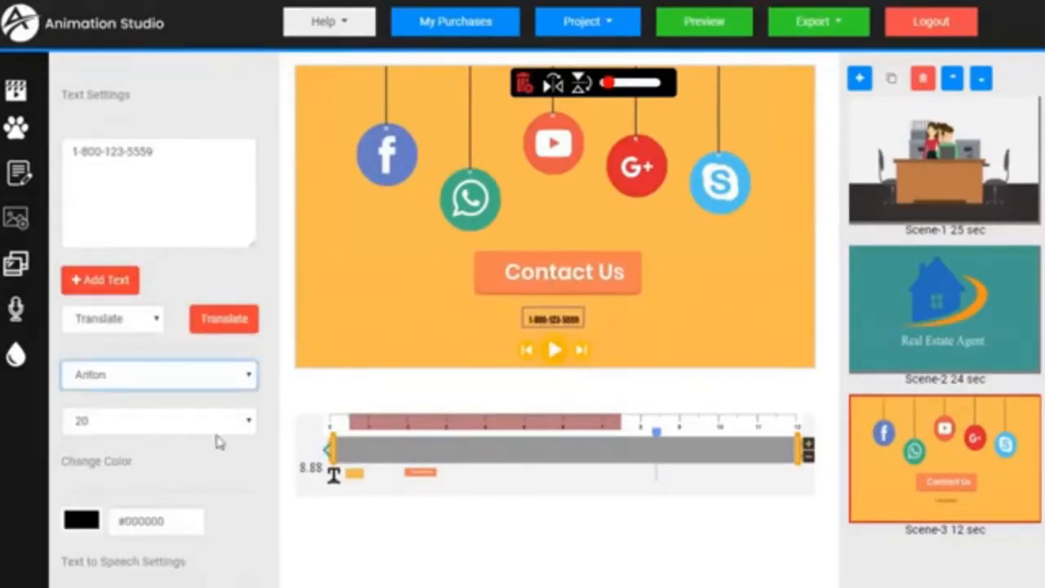
pyautogui.click(248, 426)
pyautogui.scroll(-10, 144, 555)
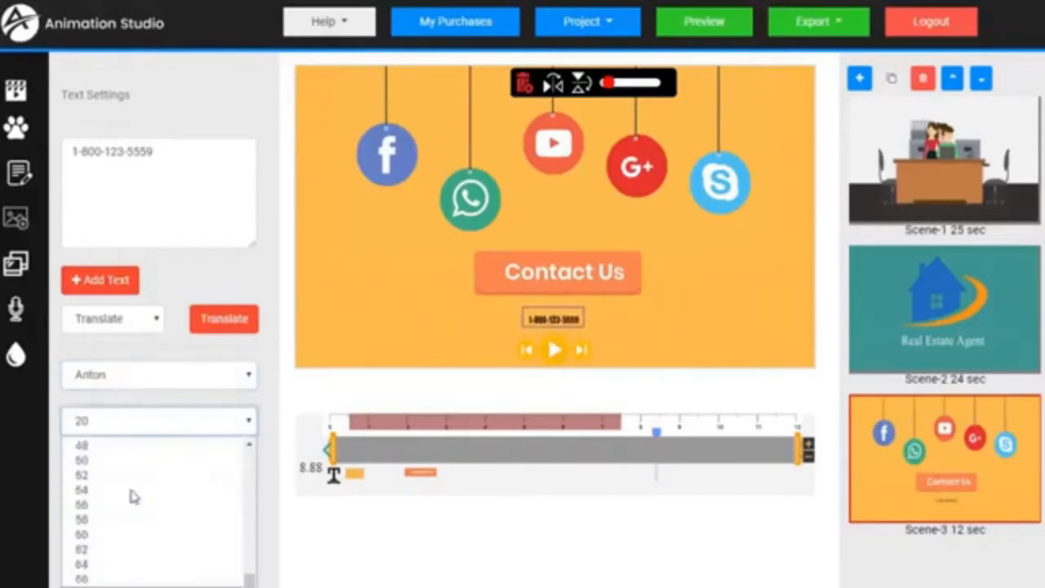
pyautogui.scroll(10, 130, 514)
pyautogui.click(123, 587)
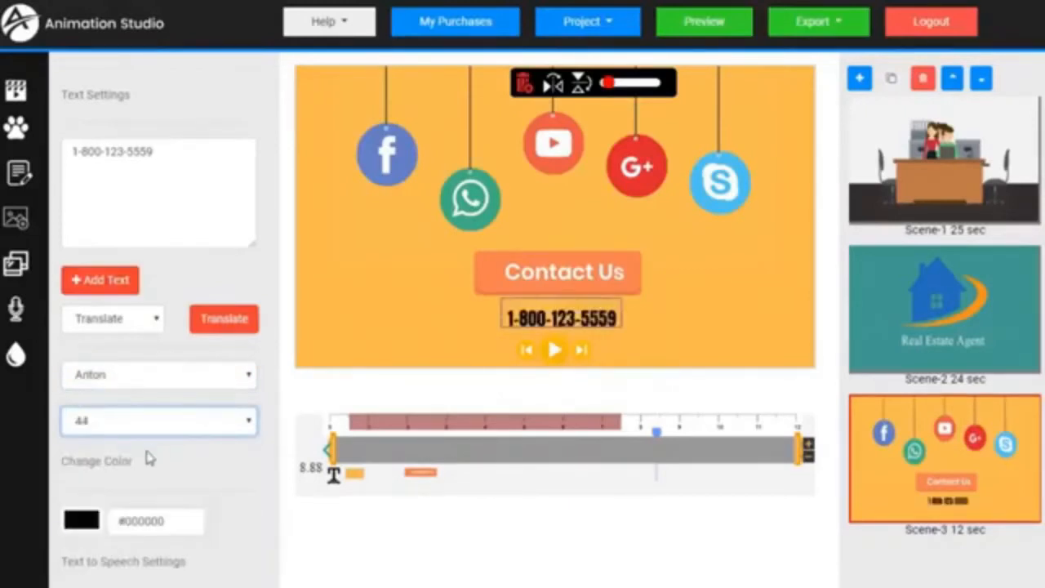
pyautogui.click(79, 521)
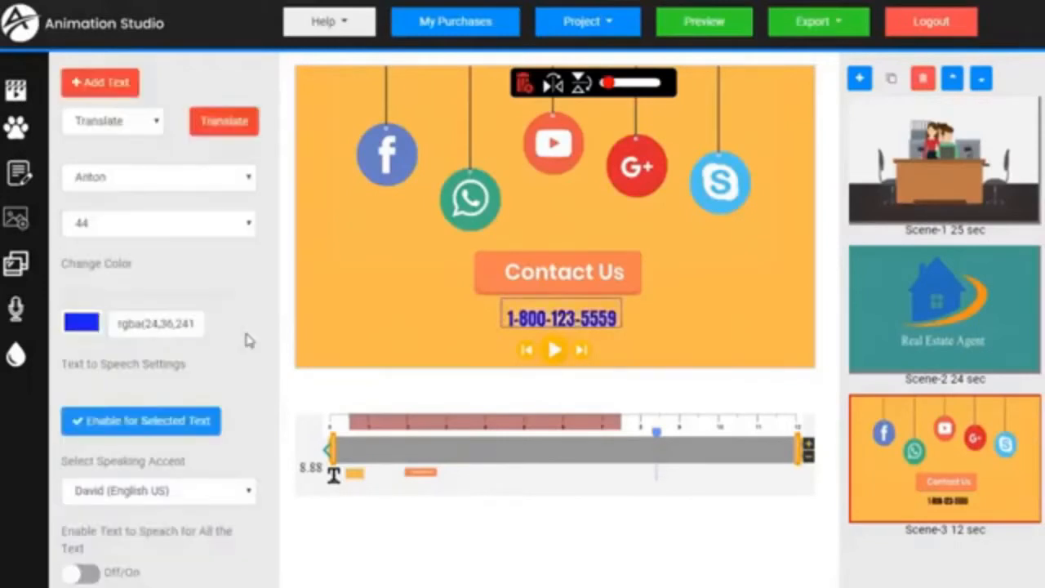
# Examine the list of translation languages available for the phone number text
pyautogui.scroll(3, 248, 341)
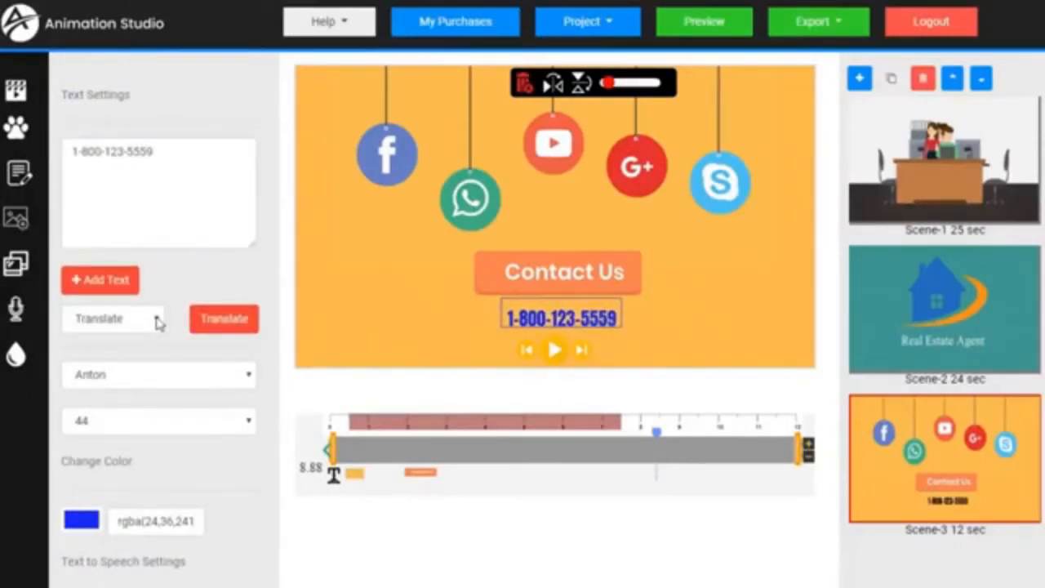
pyautogui.click(158, 321)
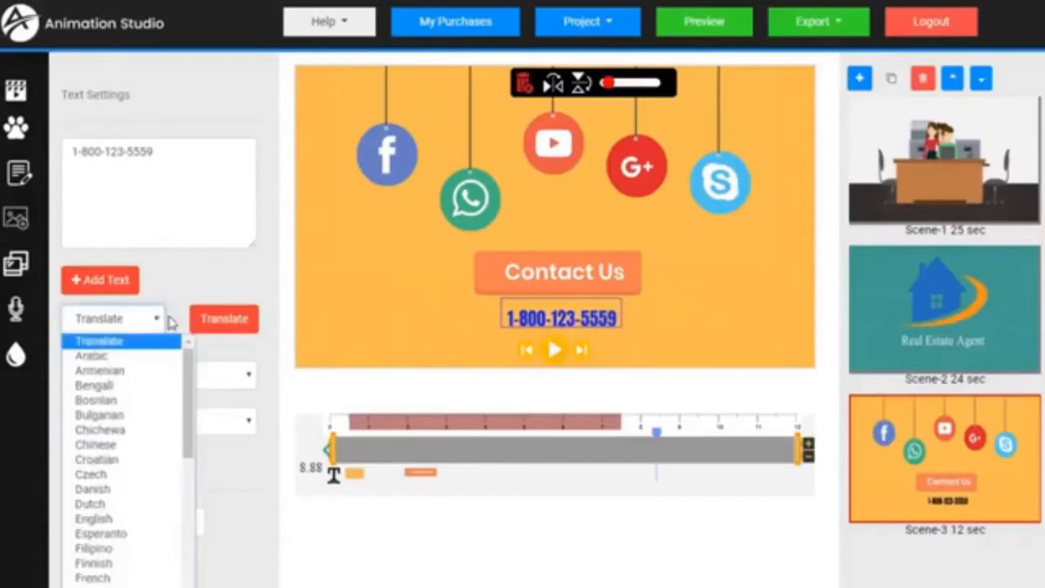
pyautogui.click(187, 288)
# Play the third scene from its start to check when the phone number and Contact Us button appear
pyautogui.click(384, 359)
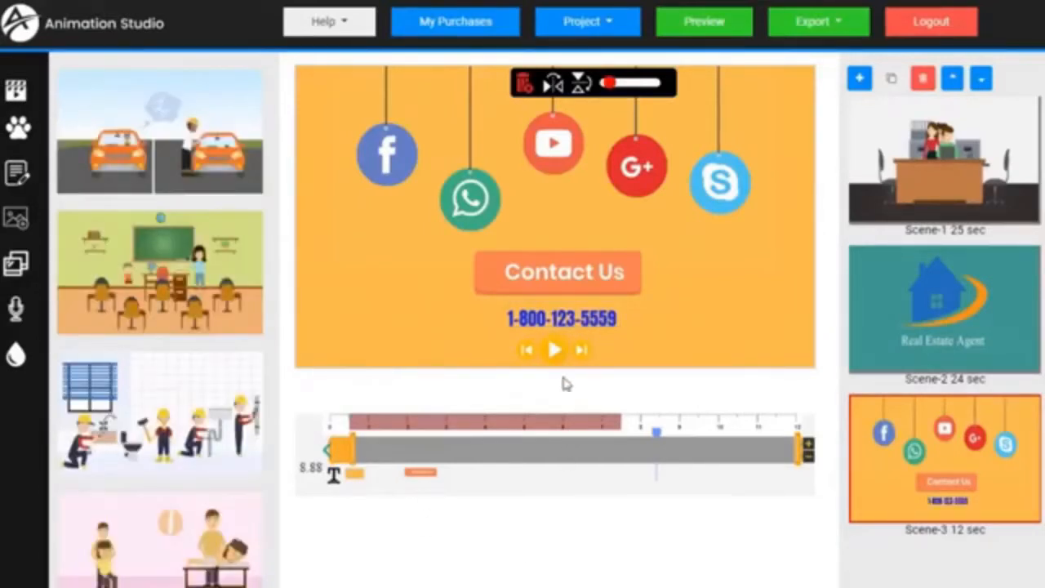
pyautogui.click(555, 352)
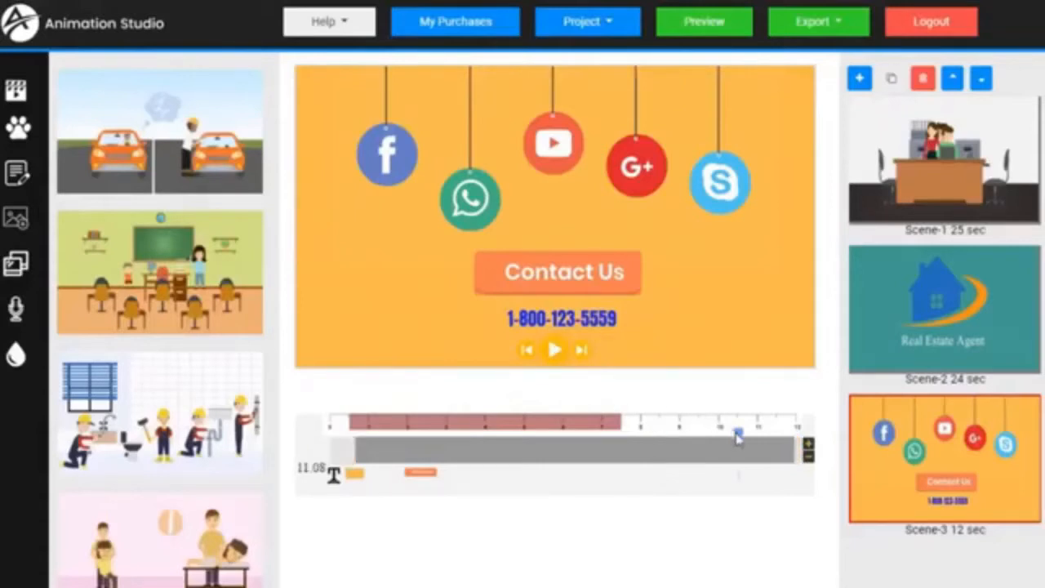
pyautogui.moveTo(738, 433); pyautogui.dragTo(326, 431)
pyautogui.click(554, 350)
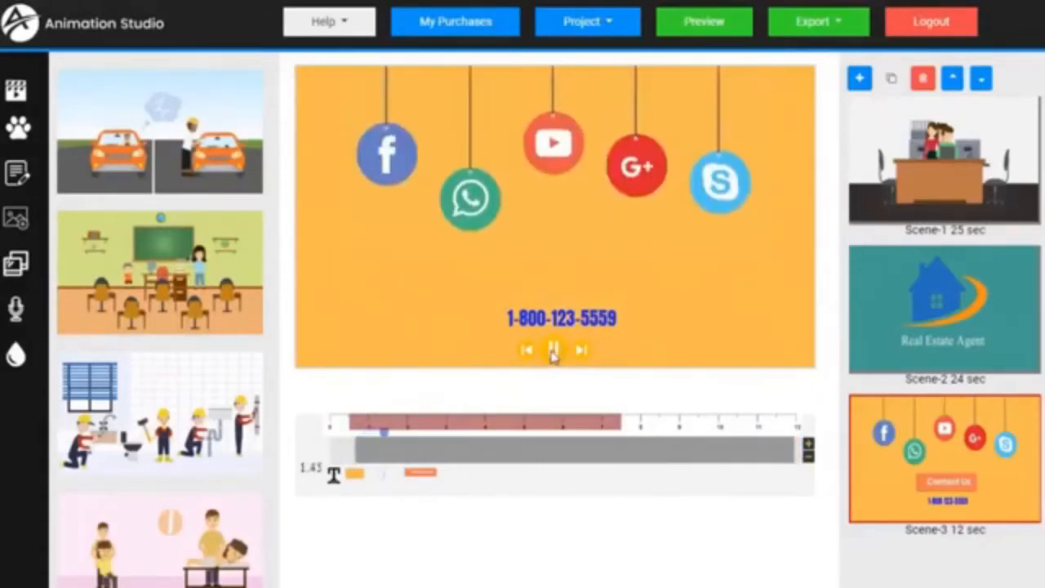
pyautogui.click(553, 352)
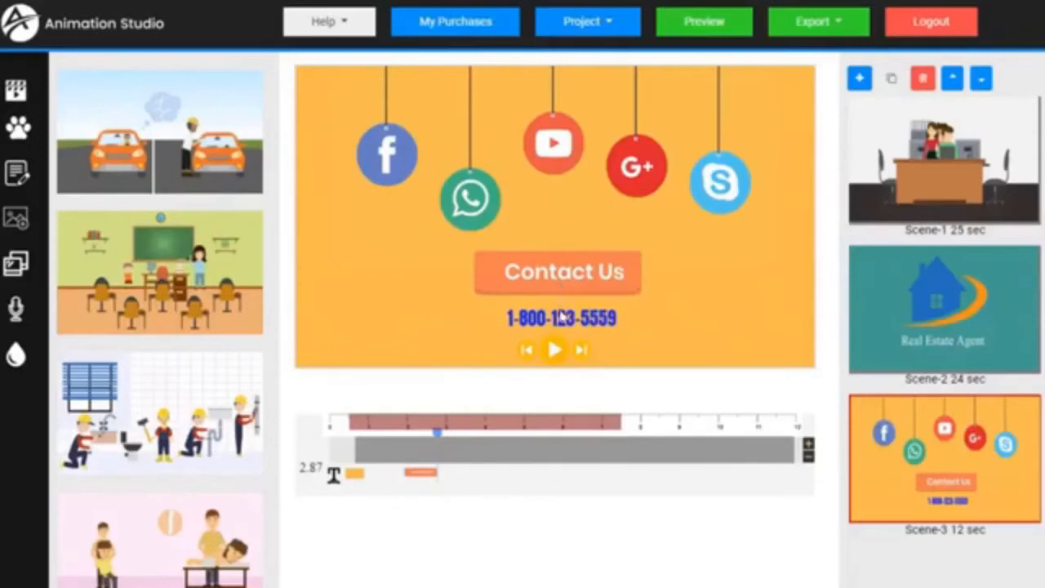
# Retime the phone number text on the timeline to run from about 2.5 seconds to about 11 seconds
pyautogui.click(562, 321)
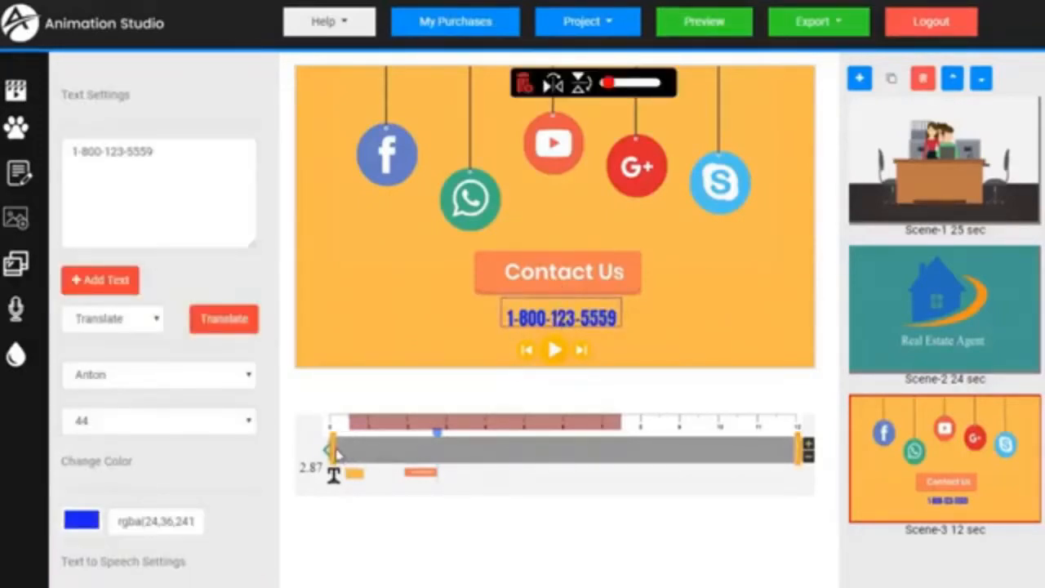
pyautogui.moveTo(335, 454); pyautogui.dragTo(471, 463)
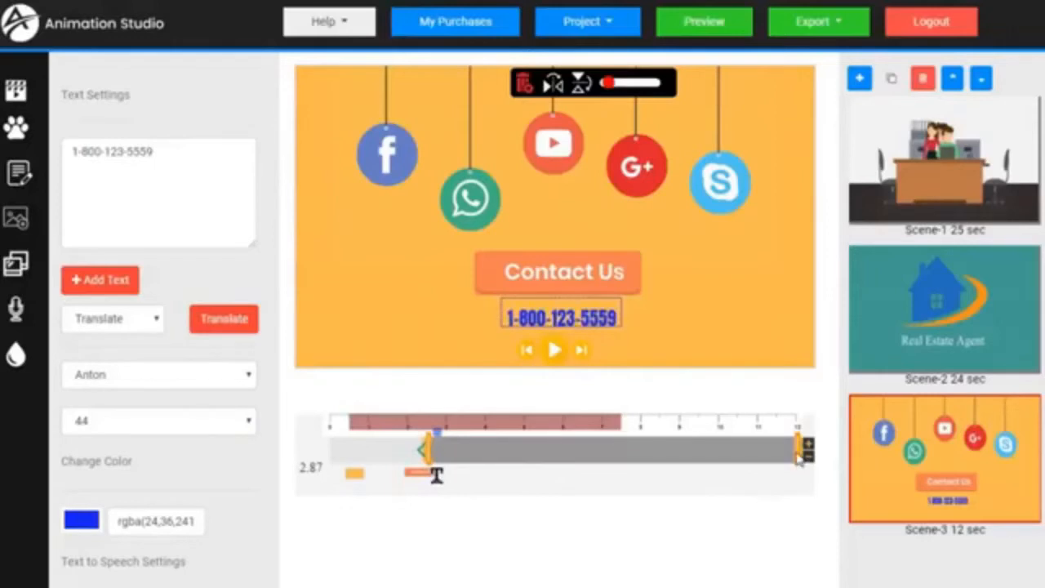
pyautogui.moveTo(800, 459); pyautogui.dragTo(769, 435)
# Play the third scene from 1.5 seconds to check the timing of the phone number text
pyautogui.click(391, 422)
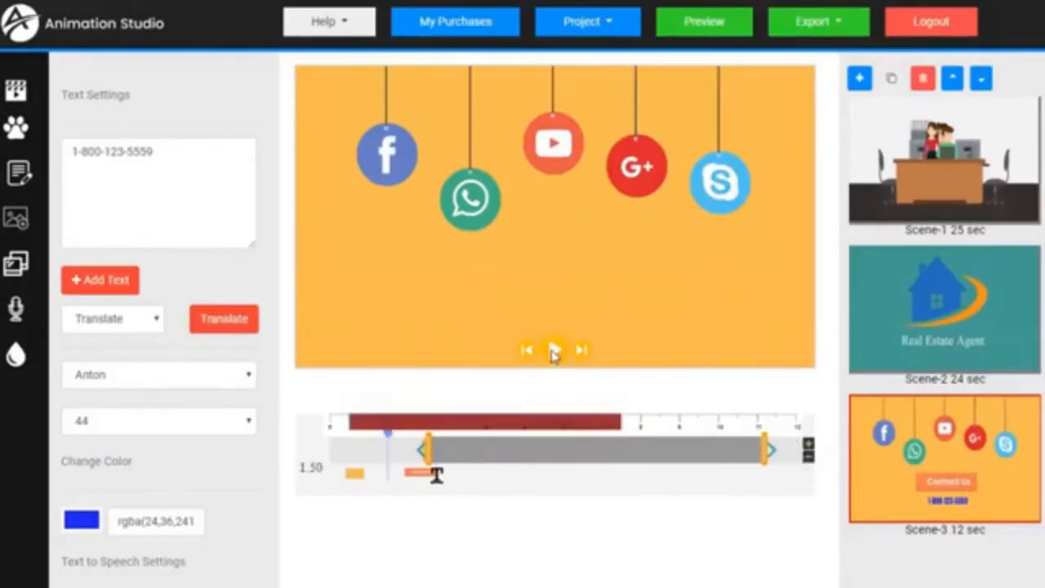
pyautogui.click(554, 351)
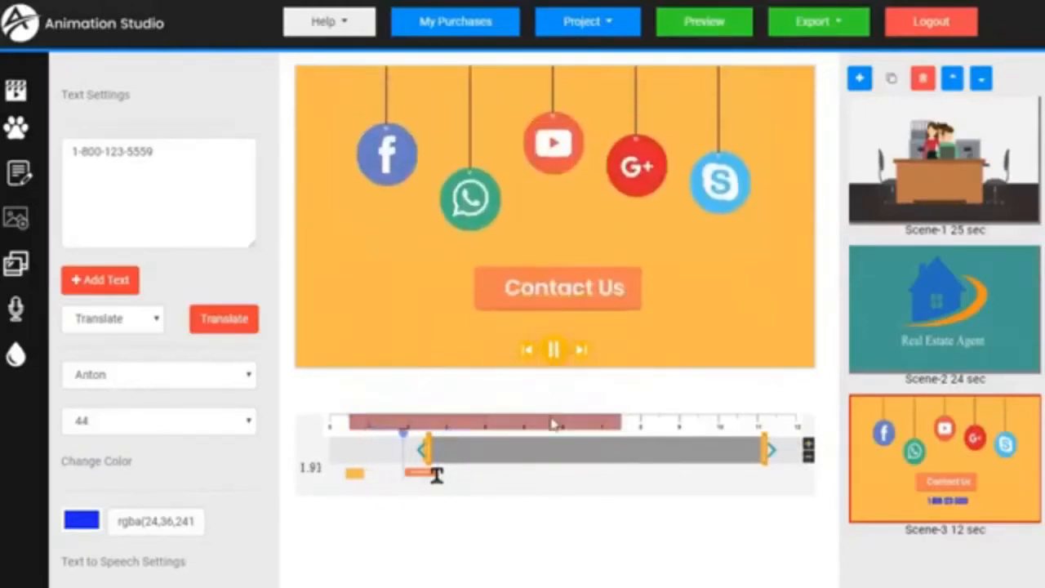
pyautogui.click(555, 353)
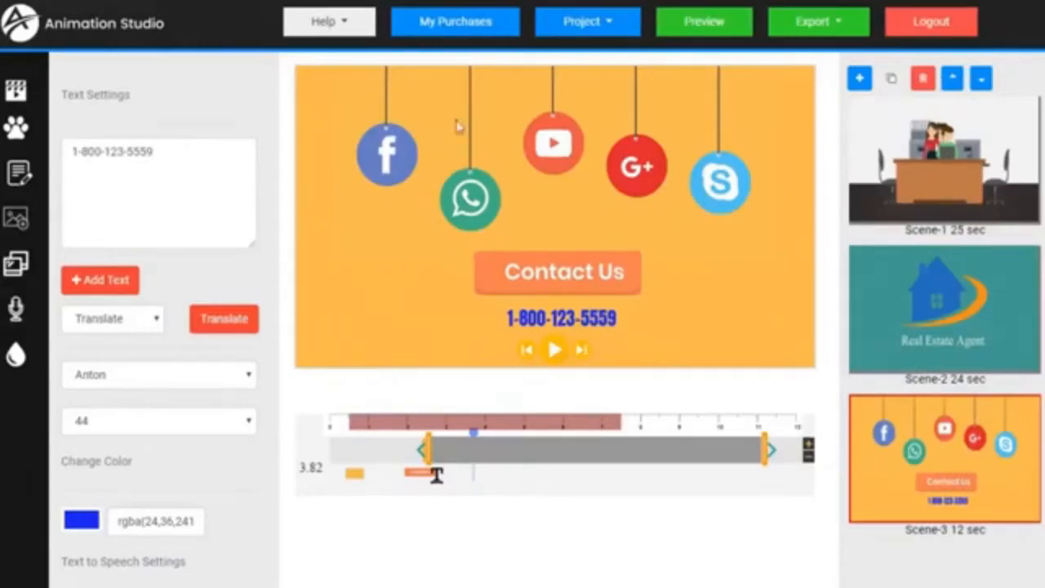
# Look at the export resolution options and open the background music and voiceover settings
pyautogui.click(843, 24)
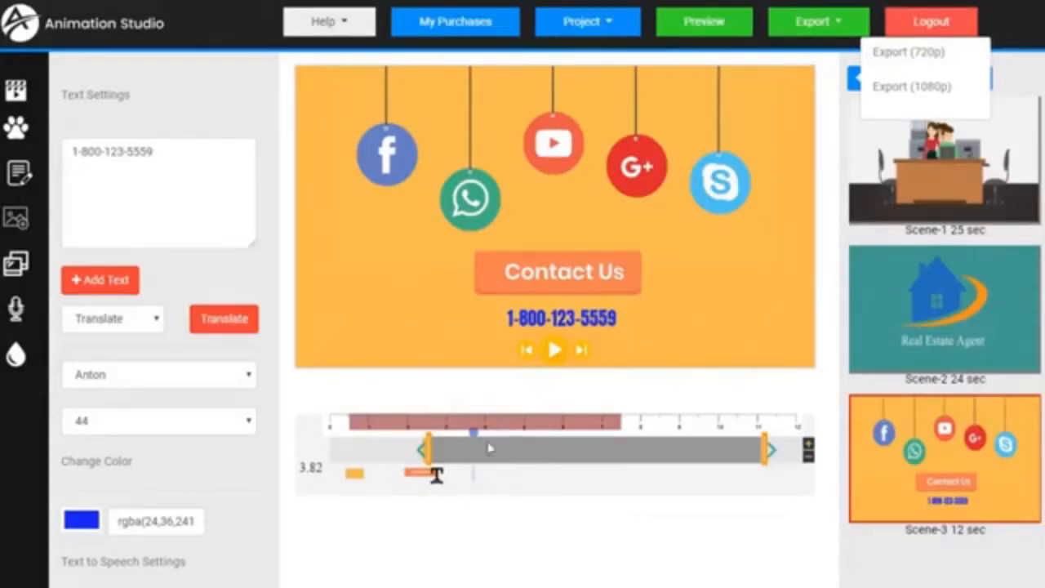
pyautogui.click(18, 310)
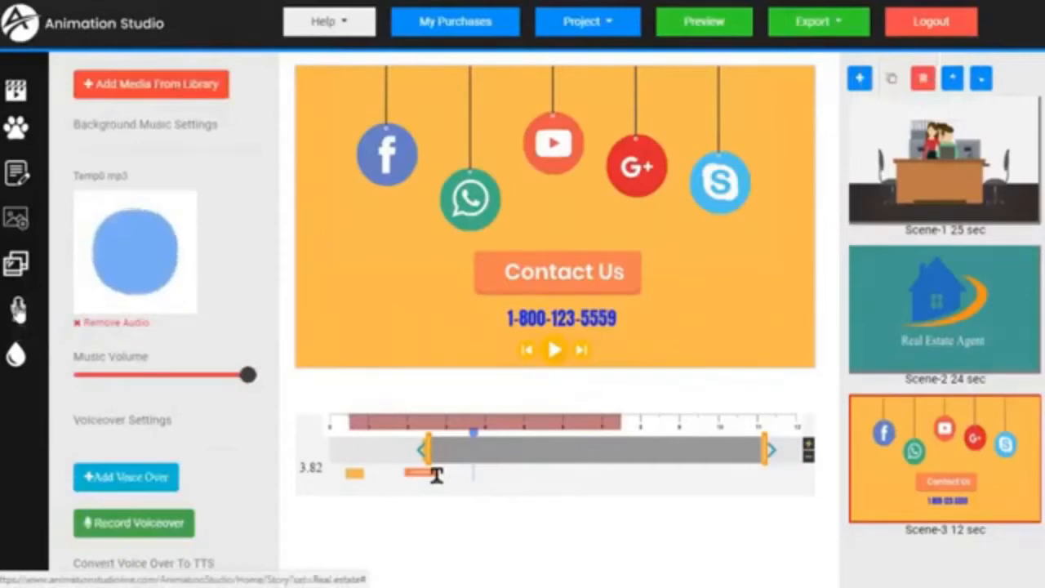
# Turn on the conversion of the voiceover to TTS and play the third scene from 0.5 seconds to hear its audio
pyautogui.scroll(-4, 139, 359)
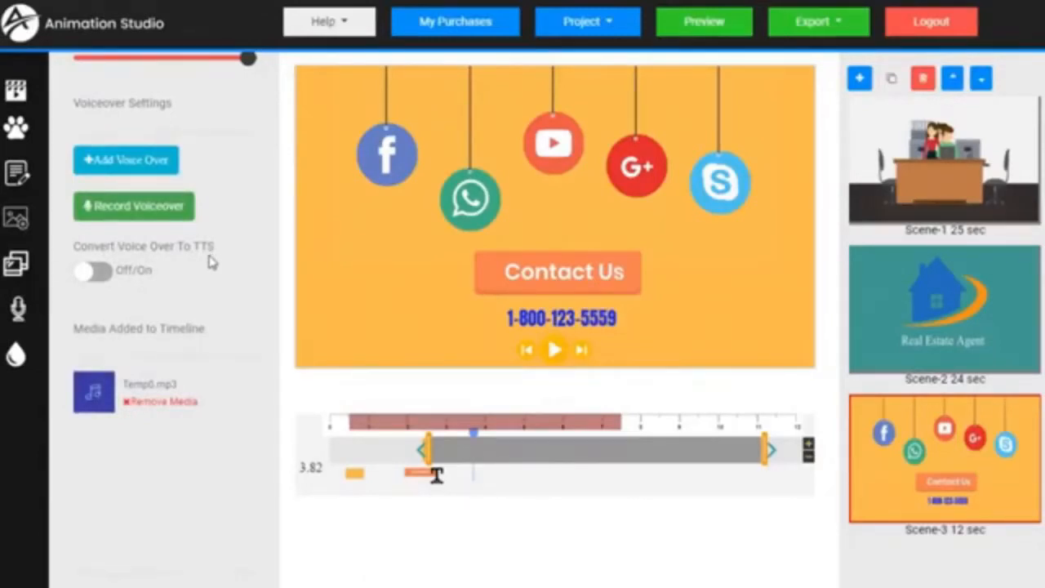
pyautogui.click(101, 274)
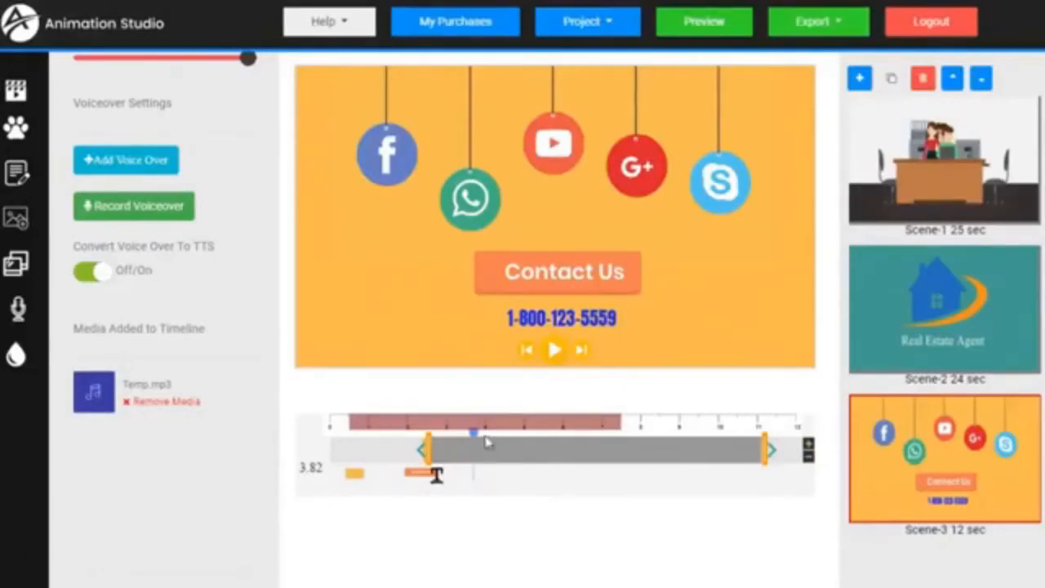
pyautogui.moveTo(473, 439); pyautogui.dragTo(321, 439)
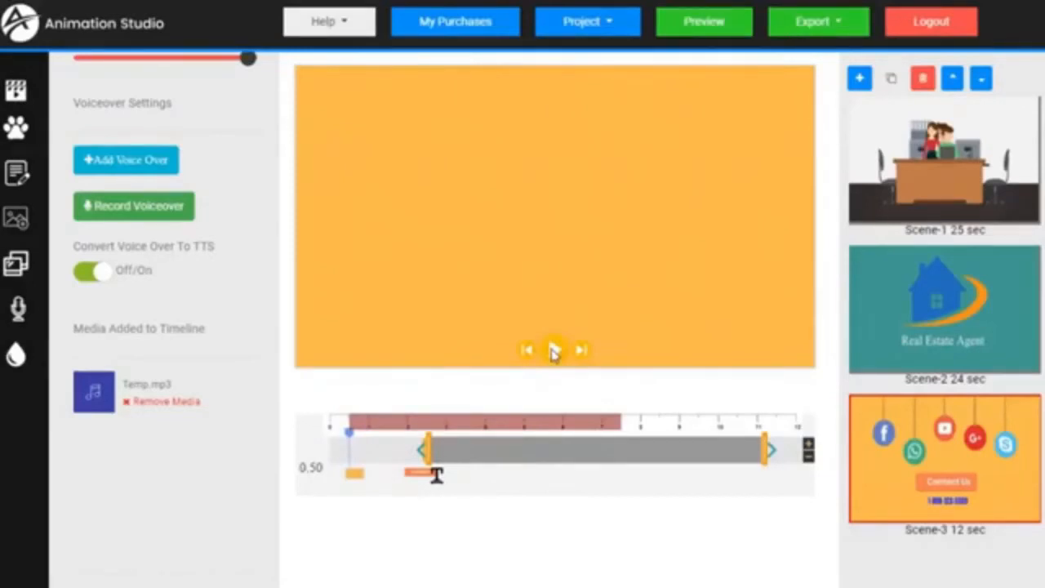
pyautogui.click(553, 351)
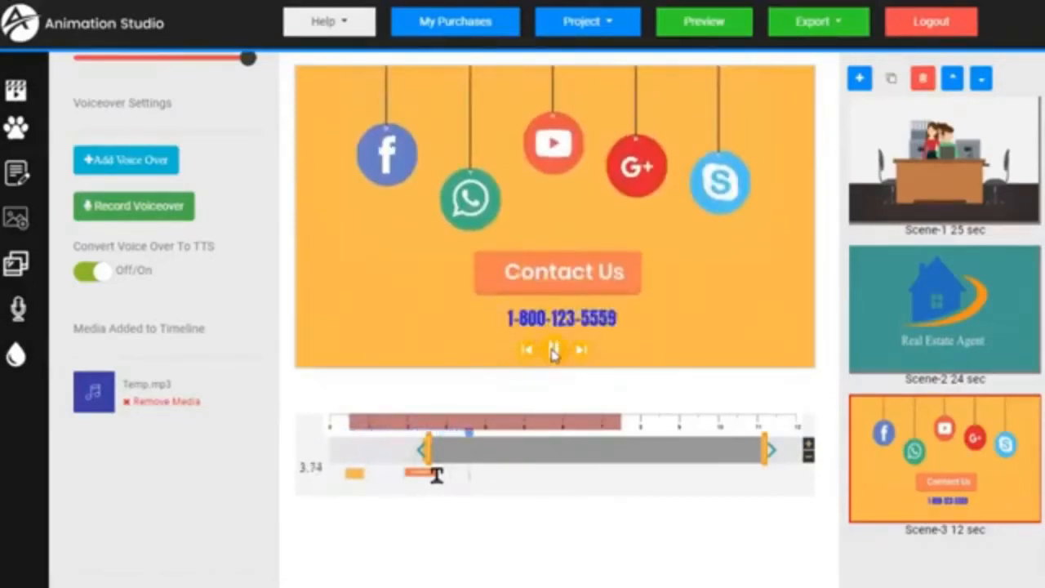
pyautogui.click(554, 351)
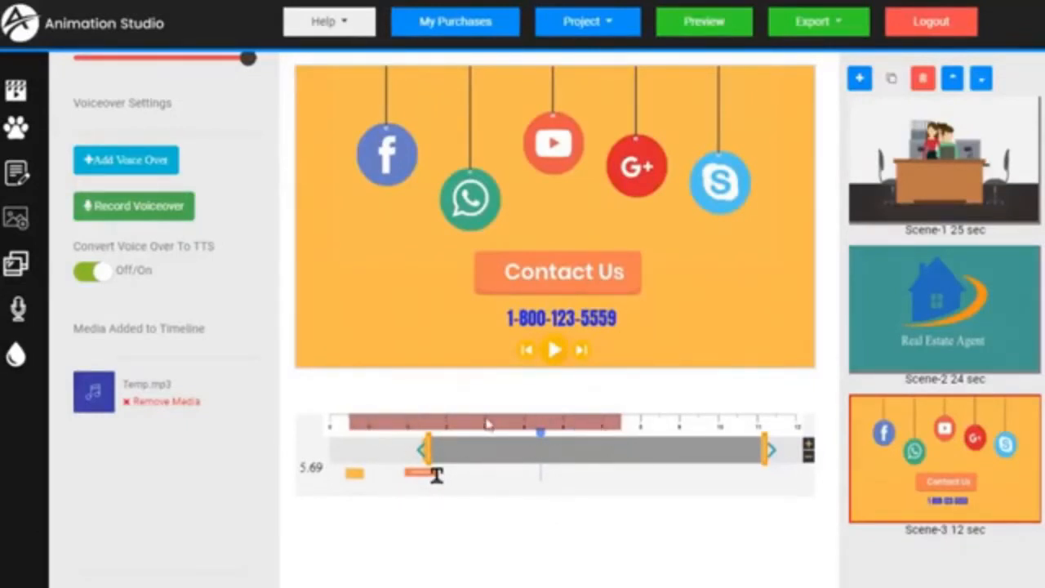
# Remove the existing Temp.mp3 audio from the third scene's timeline
pyautogui.scroll(4, 214, 404)
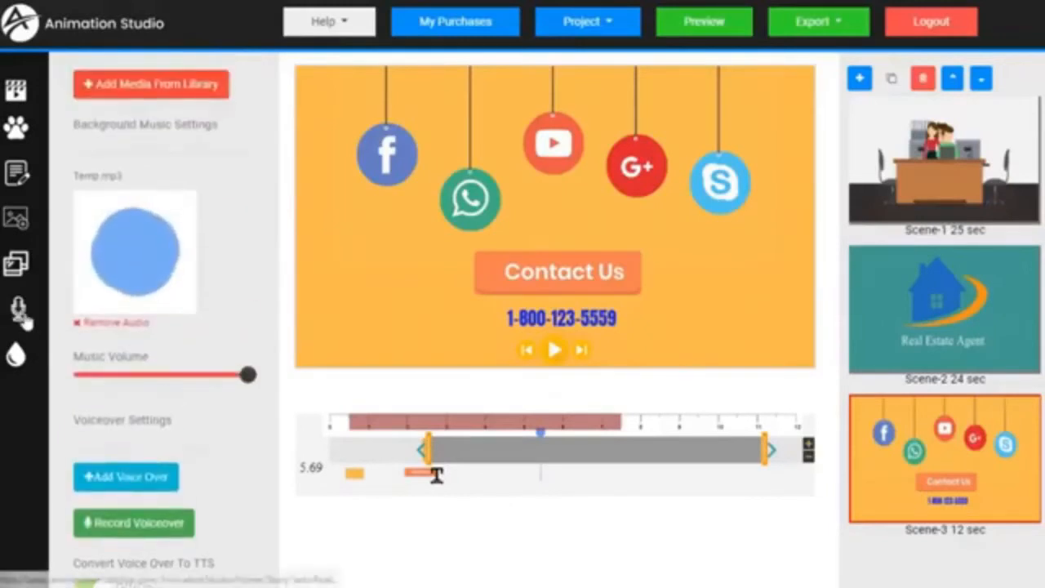
pyautogui.scroll(-4, 158, 373)
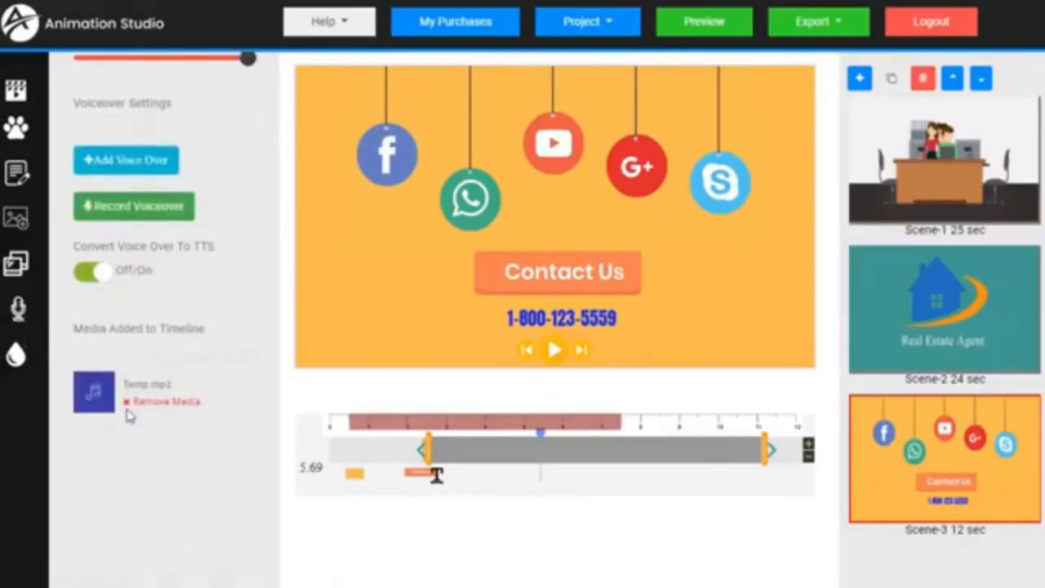
pyautogui.click(135, 406)
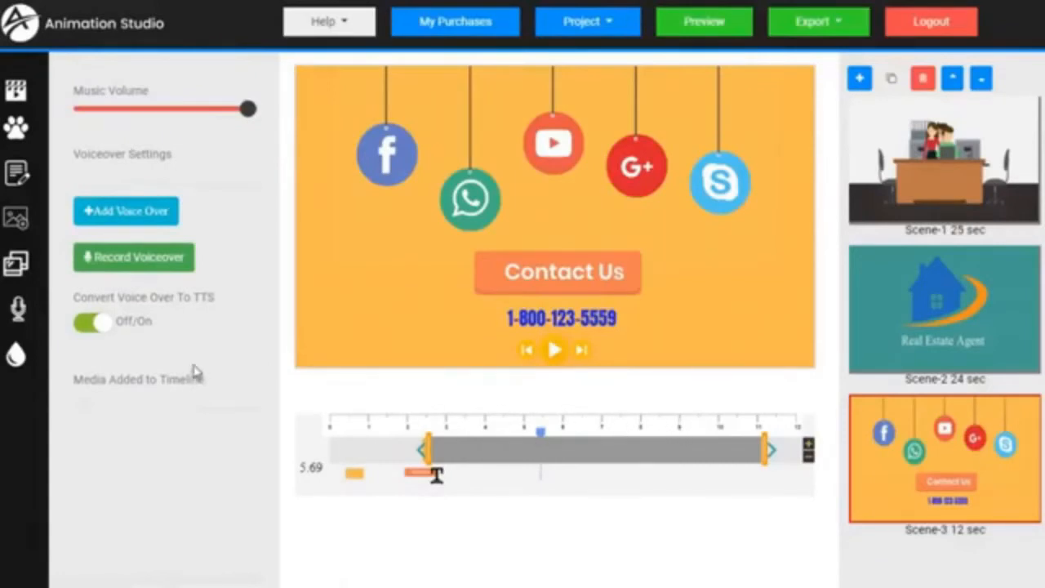
# Open the voiceover creation dialog and look through the pre-built scripts, then return to the text-to-voice conversion
pyautogui.scroll(1, 163, 343)
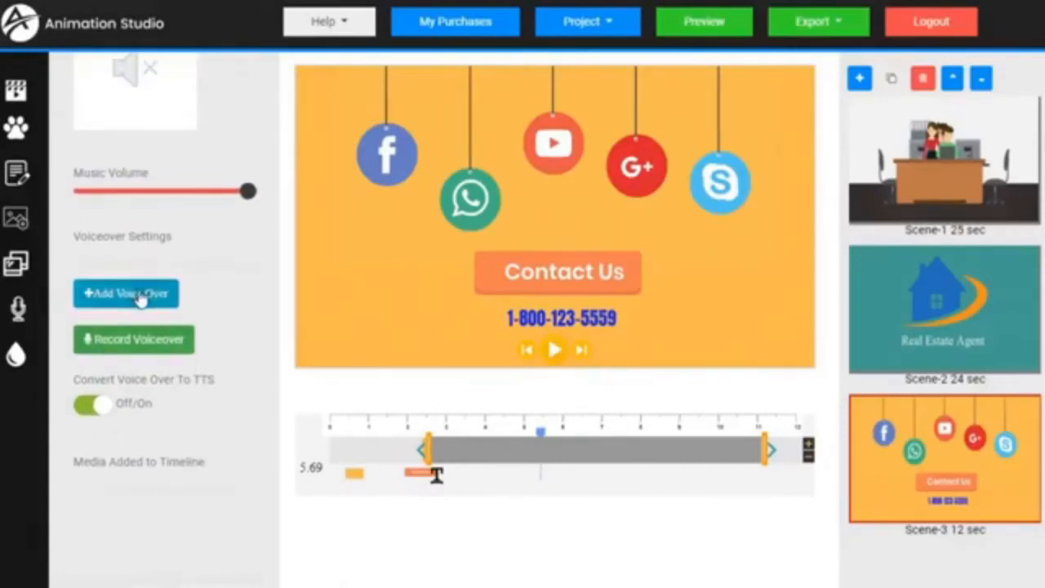
pyautogui.click(140, 297)
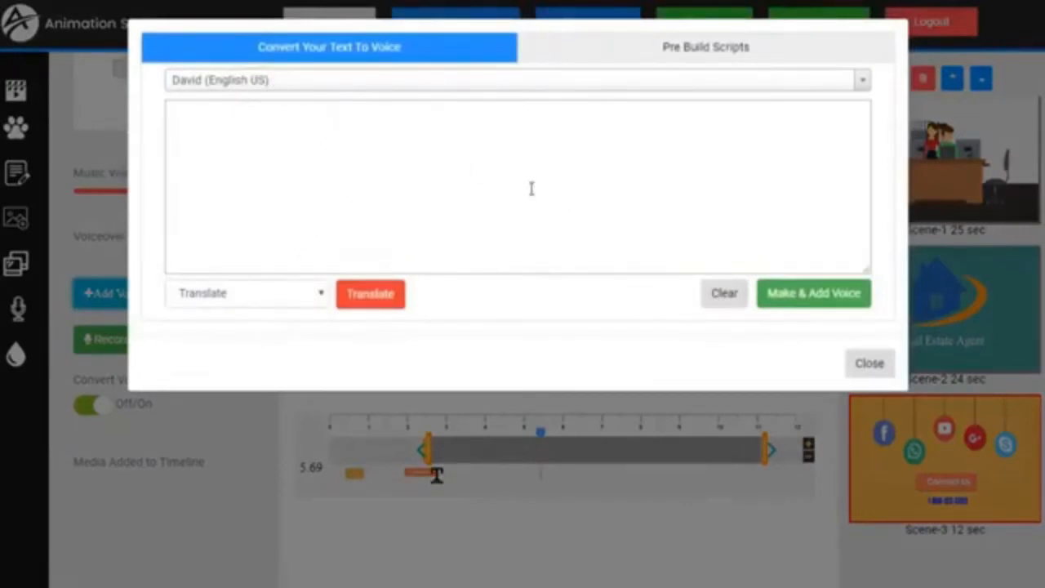
pyautogui.click(686, 52)
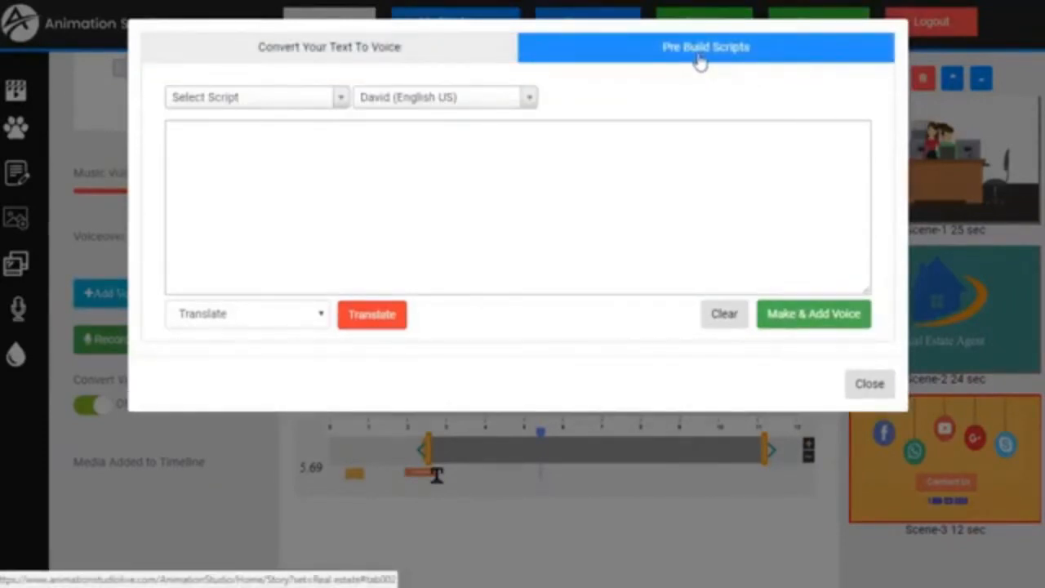
pyautogui.click(342, 97)
pyautogui.scroll(-1, 255, 237)
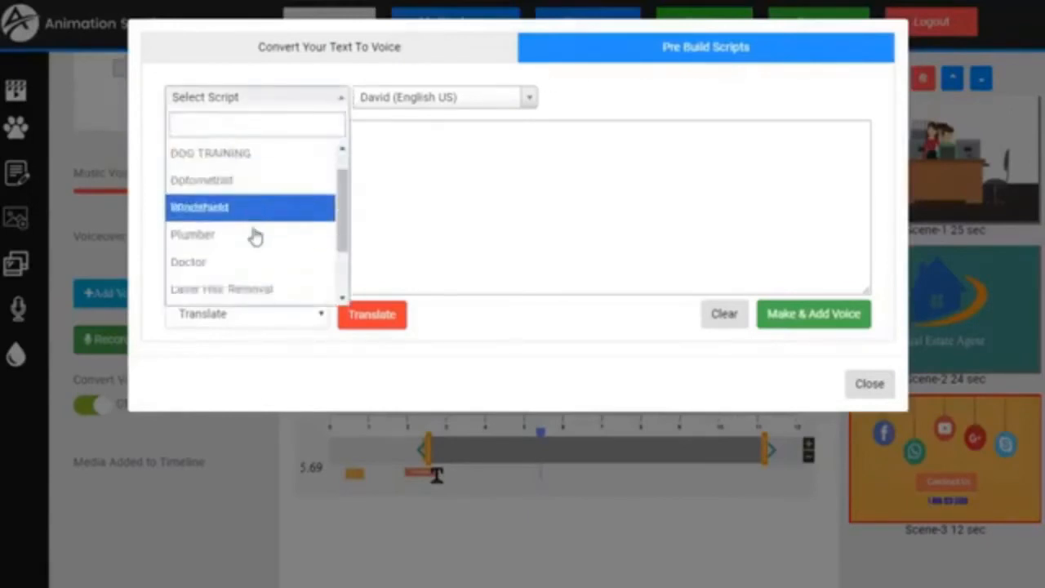
pyautogui.scroll(-1, 256, 237)
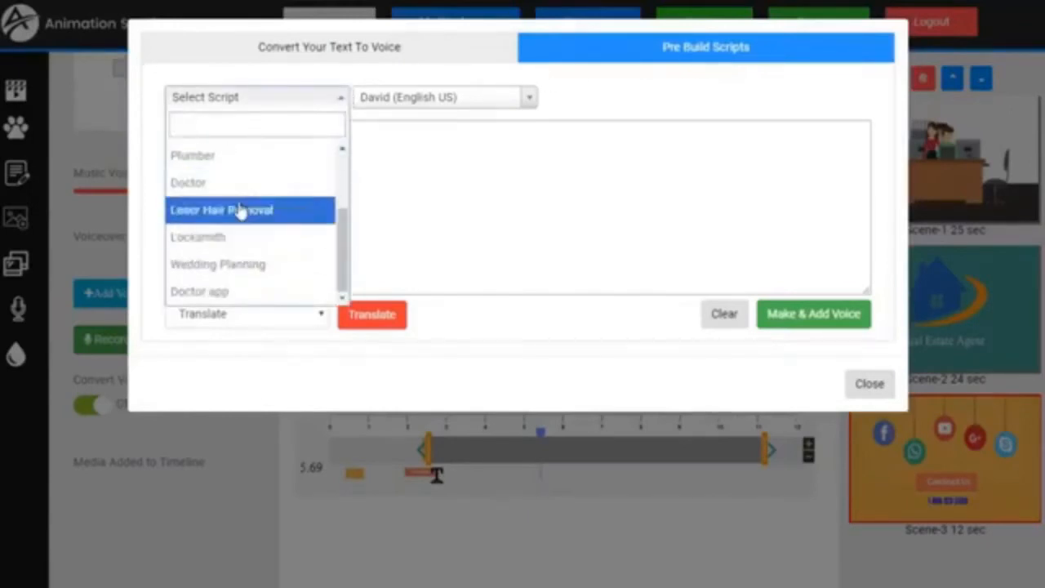
pyautogui.click(437, 179)
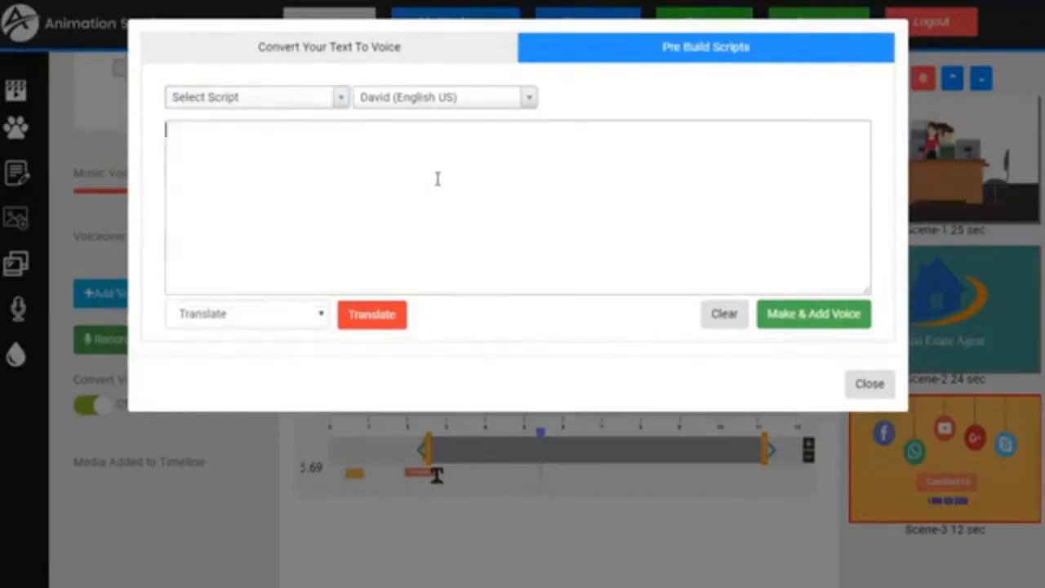
pyautogui.click(373, 53)
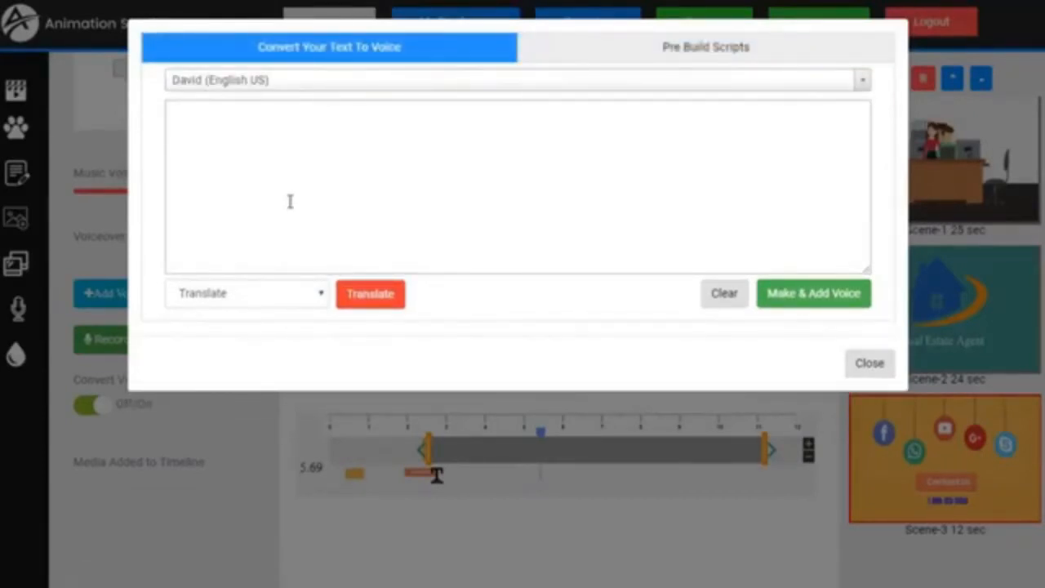
# Paste the sentence asking viewers to contact Joe's Real Estate at its phone number and add it as a David (English US) voiceover
pyautogui.hotkey('ctrl', 'v')
pyautogui.click(301, 87)
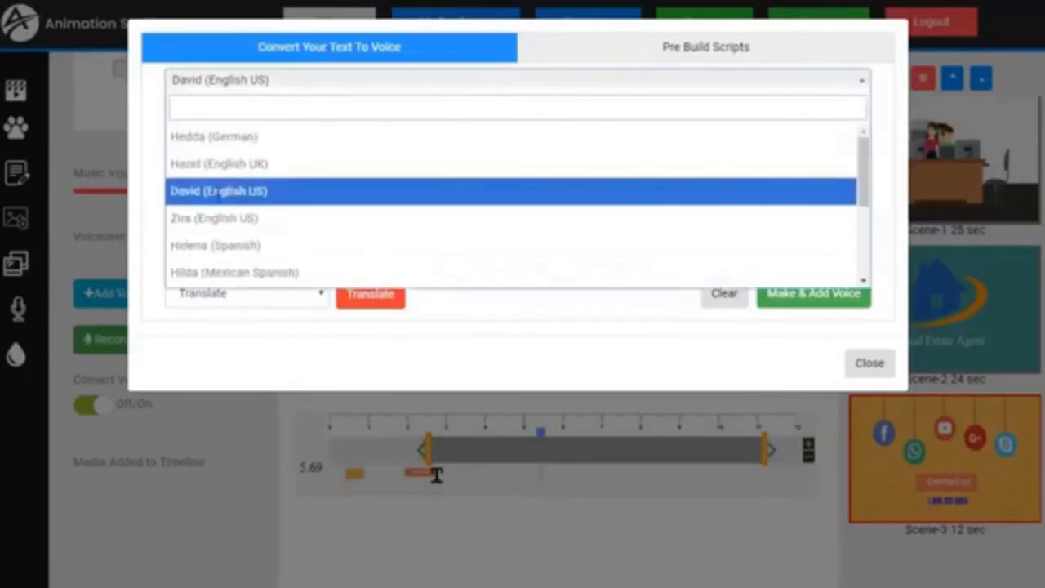
pyautogui.click(220, 191)
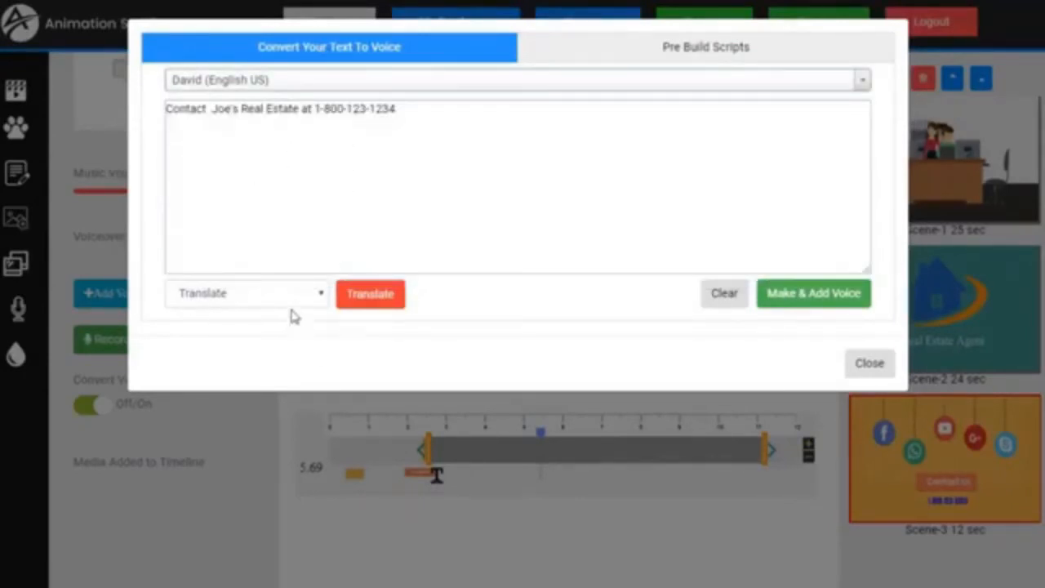
pyautogui.click(317, 299)
pyautogui.click(462, 366)
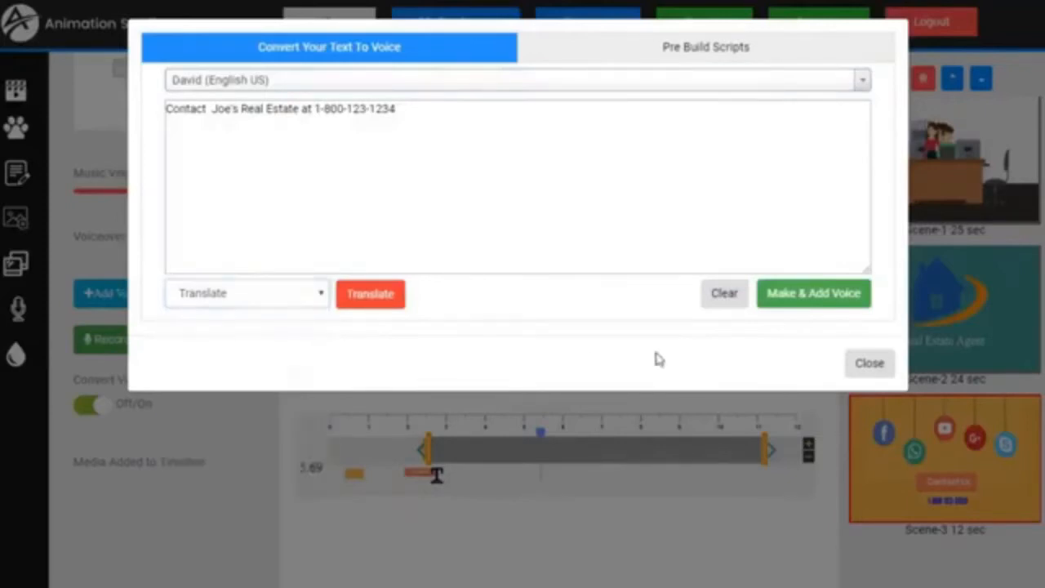
pyautogui.click(814, 294)
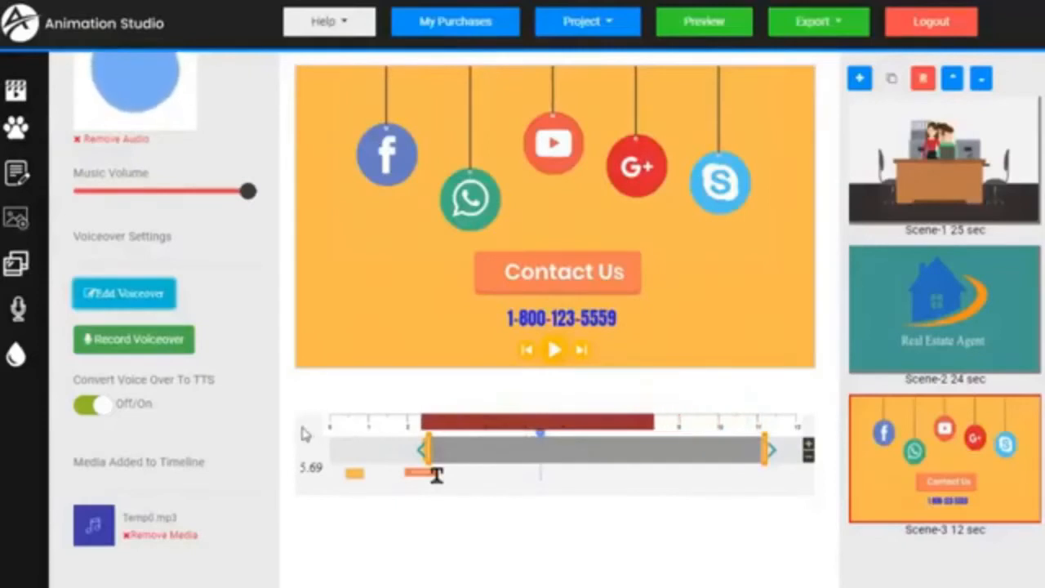
# Play the third scene to check the new voiceover and lower the music volume to about two thirds
pyautogui.click(555, 349)
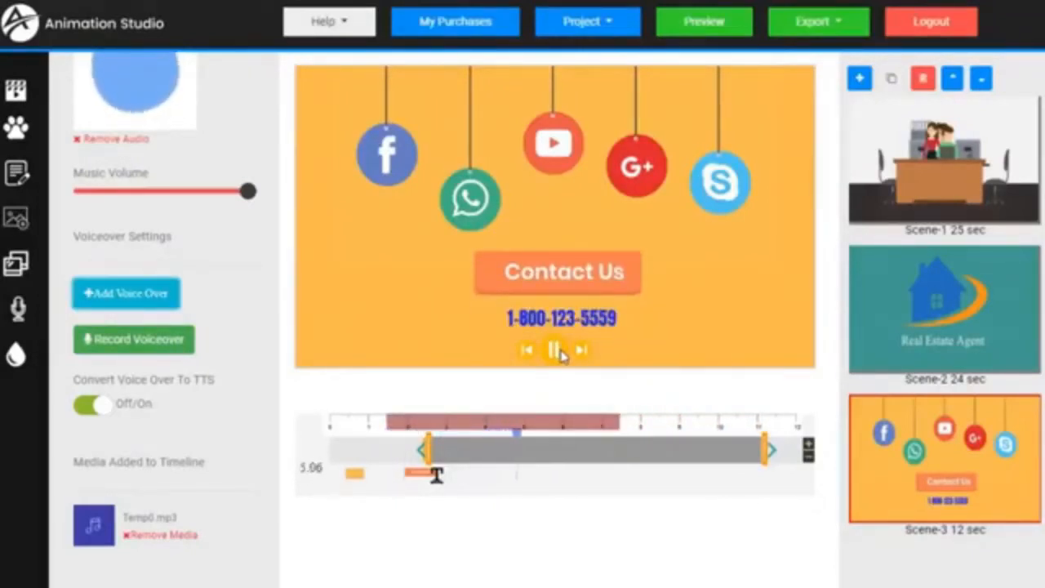
pyautogui.click(556, 357)
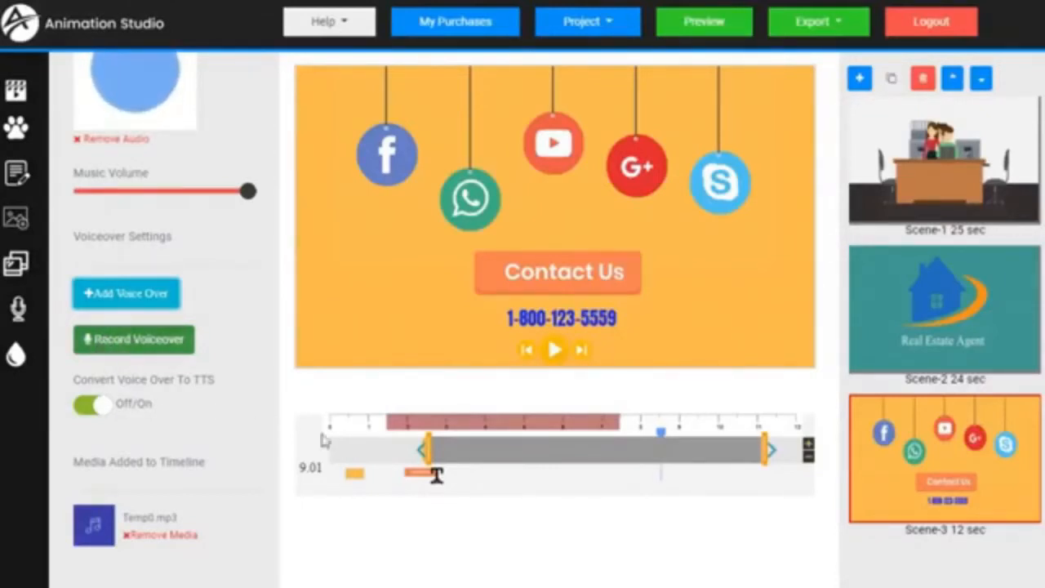
pyautogui.scroll(3, 205, 310)
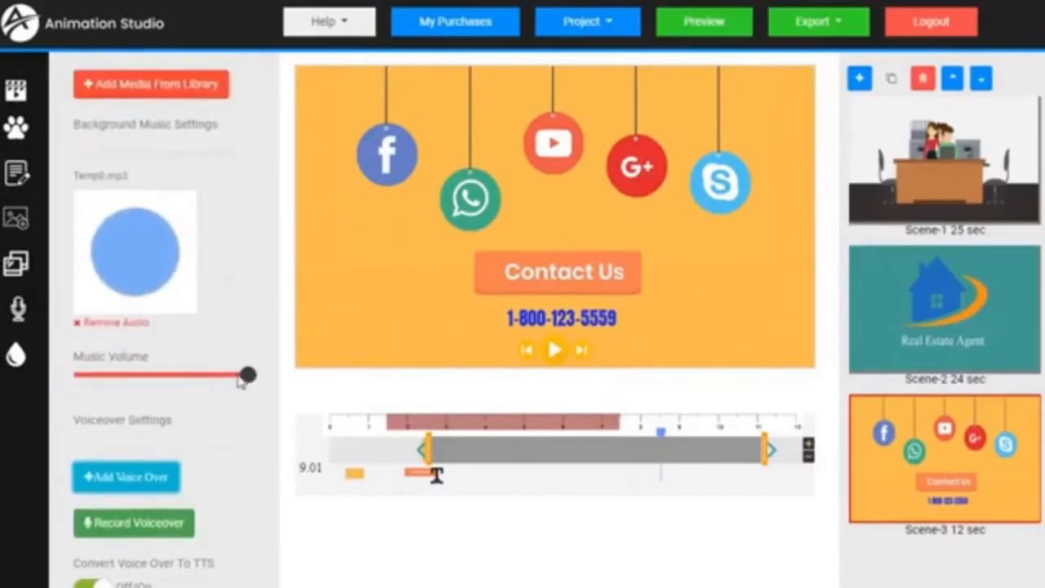
pyautogui.moveTo(247, 374); pyautogui.dragTo(188, 376)
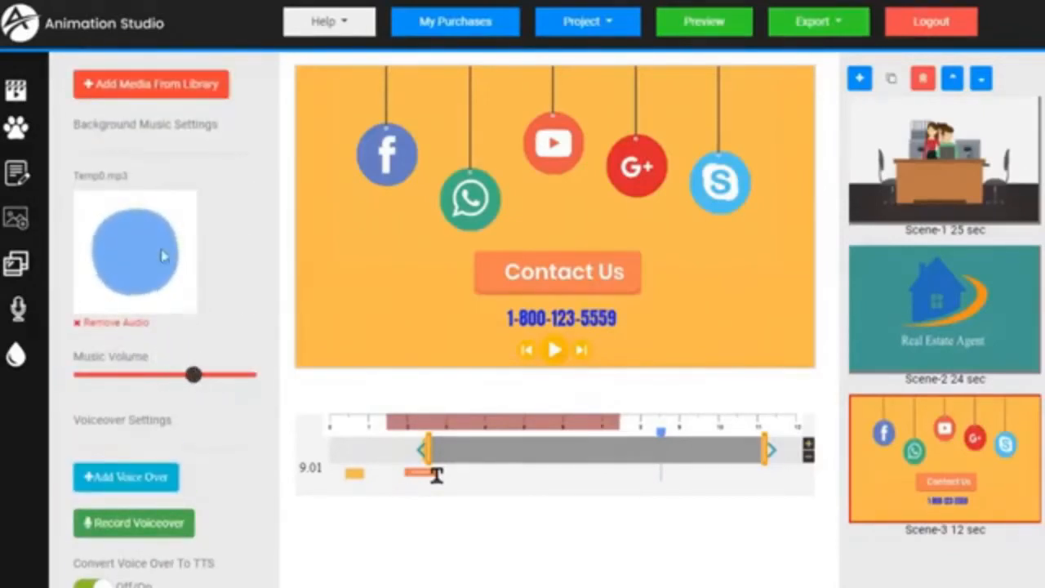
# Look at the background music tracks available in the media library and close it
pyautogui.click(135, 96)
pyautogui.click(399, 56)
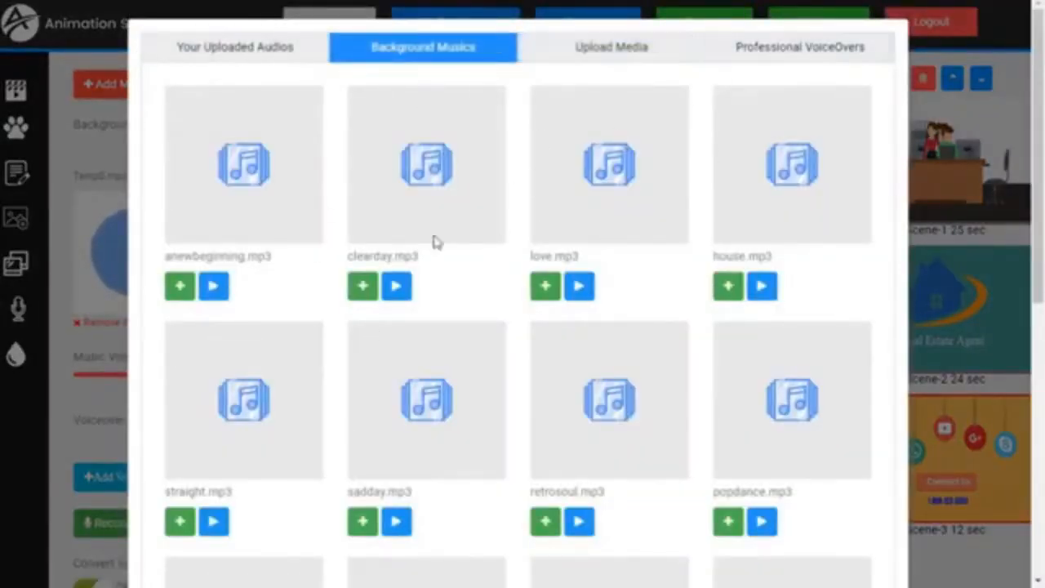
pyautogui.click(110, 407)
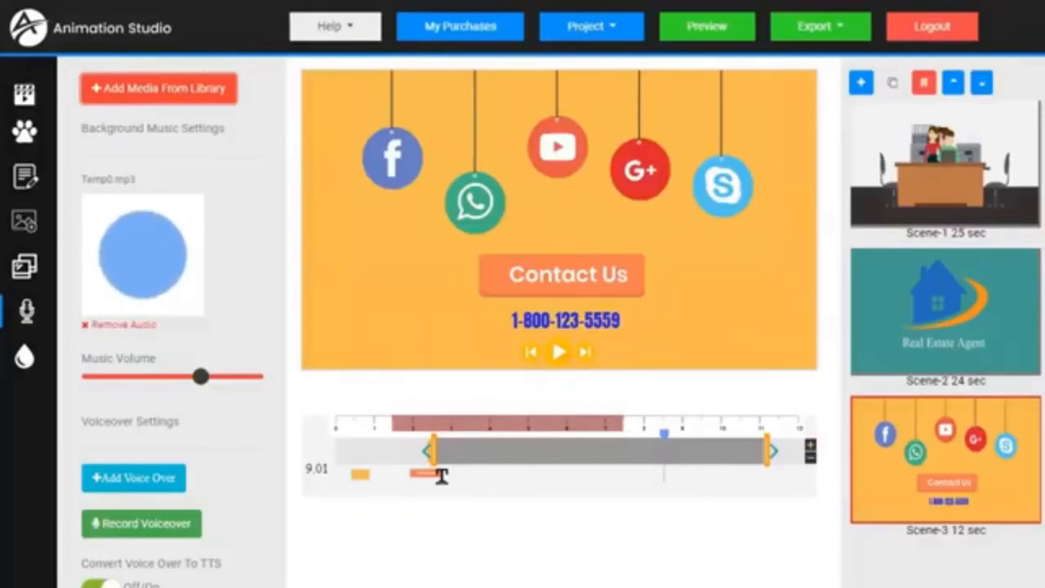
# Start a new blank project, accepting the loss of unsaved settings
pyautogui.click(624, 33)
pyautogui.click(559, 56)
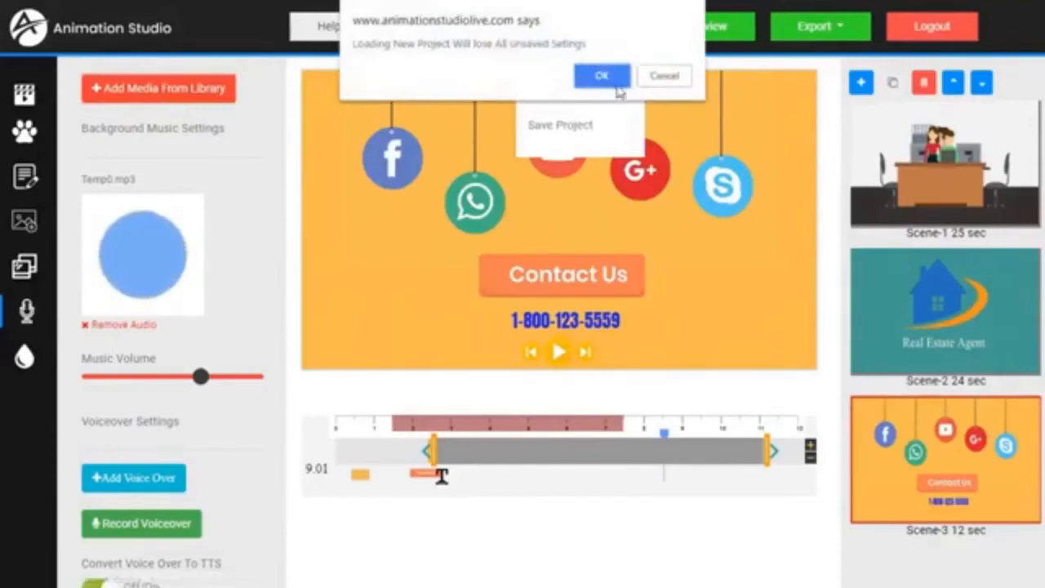
pyautogui.click(602, 72)
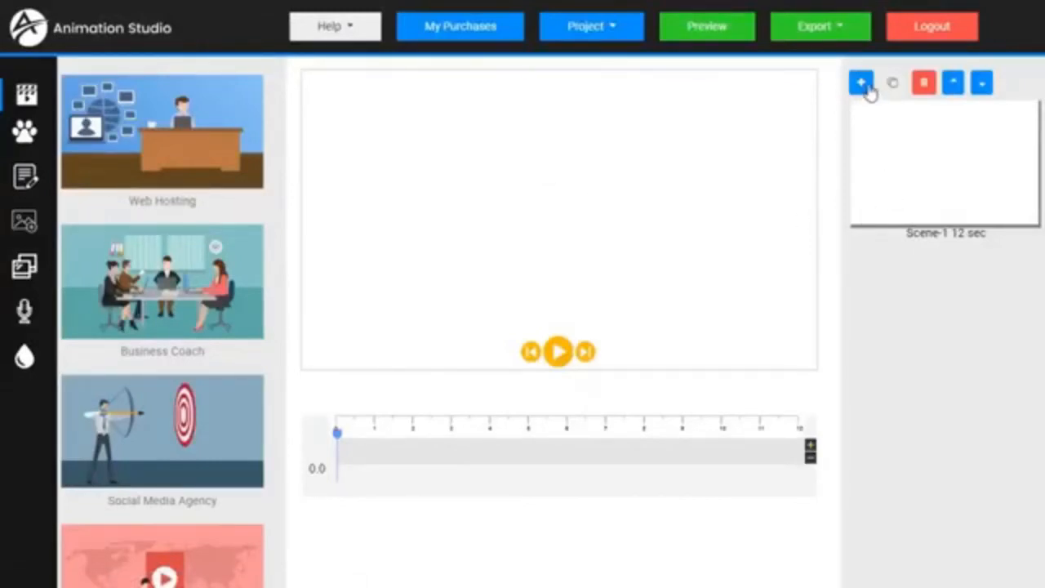
# Browse the character collections and open the classroom set
pyautogui.click(29, 141)
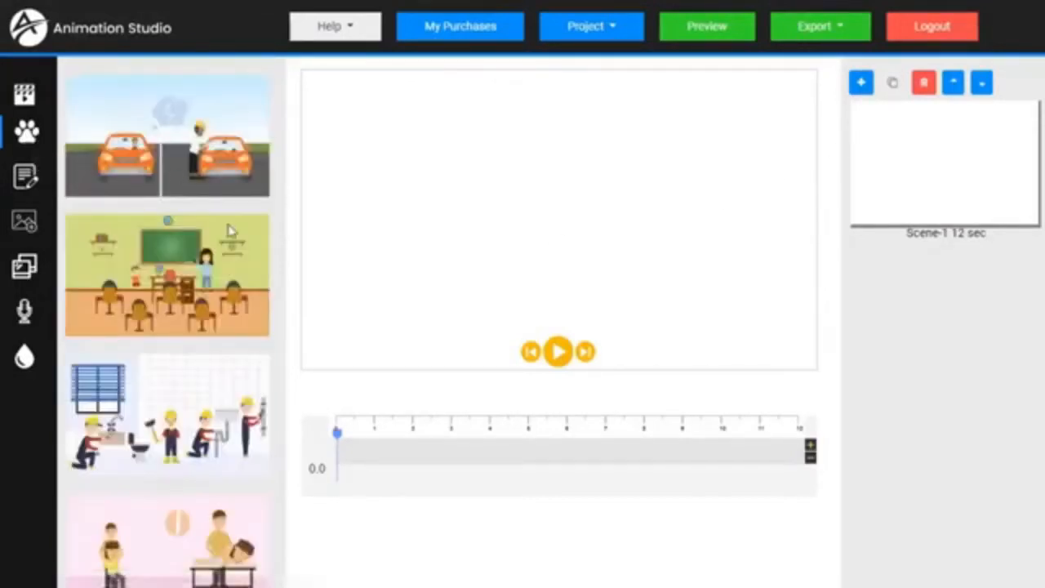
pyautogui.scroll(-3, 218, 241)
pyautogui.scroll(-15, 214, 253)
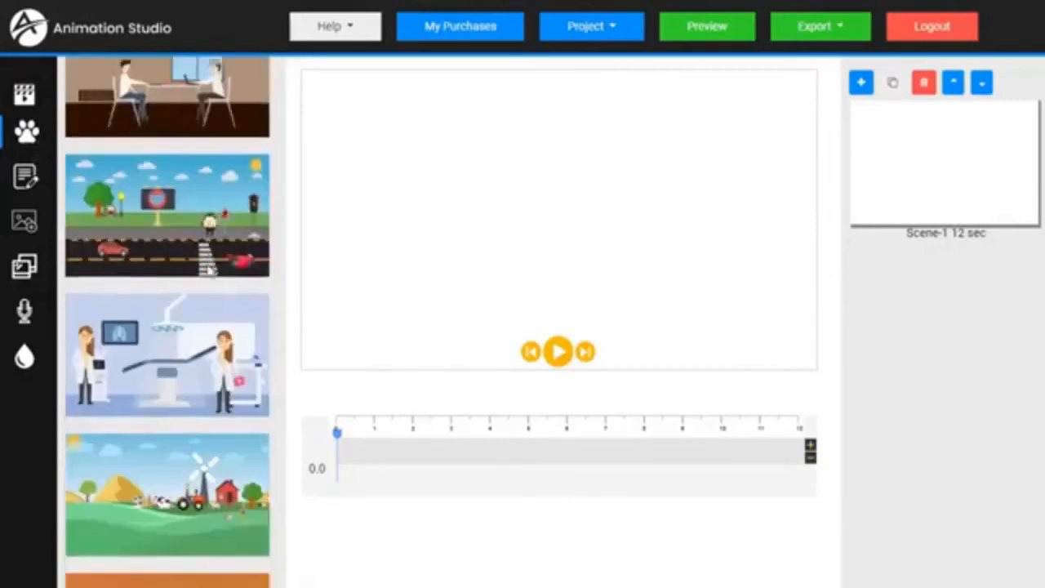
pyautogui.scroll(-20, 197, 282)
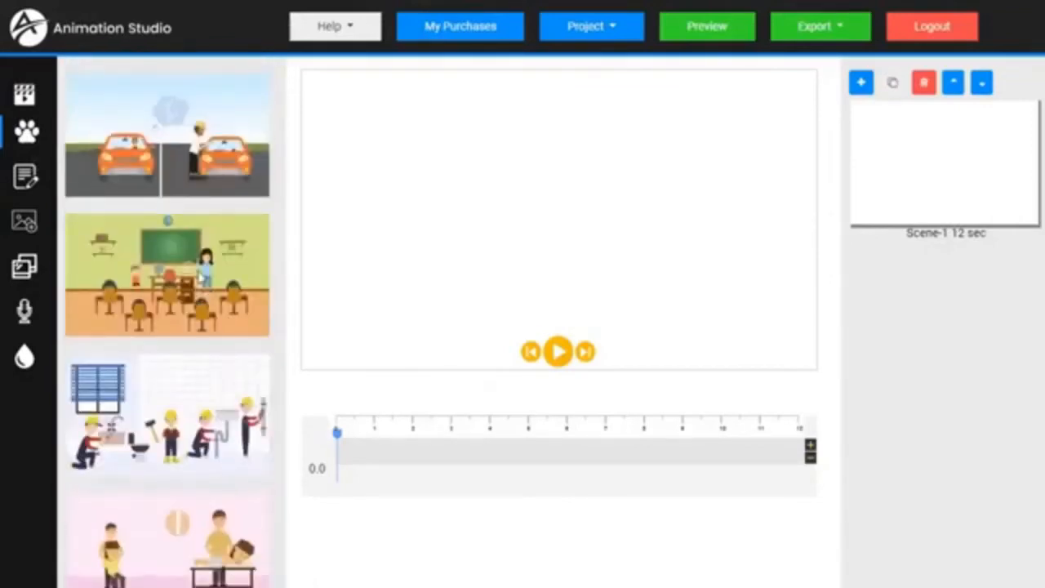
pyautogui.scroll(-20, 206, 281)
pyautogui.click(205, 270)
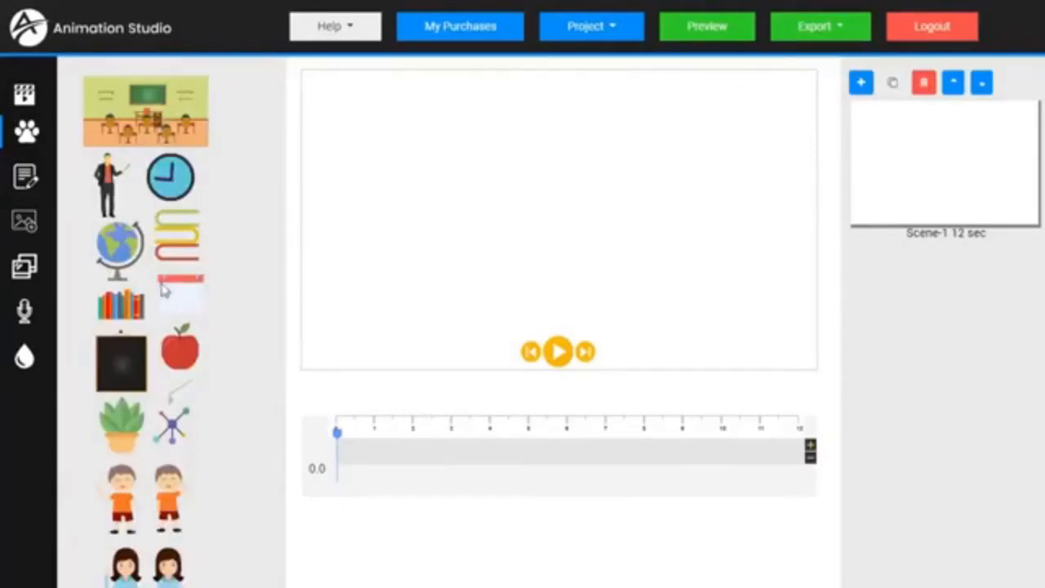
# Add the man holding a pointer to the blank scene and enlarge him to nearly the full canvas height
pyautogui.scroll(-1, 178, 384)
pyautogui.scroll(1, 159, 420)
pyautogui.click(115, 192)
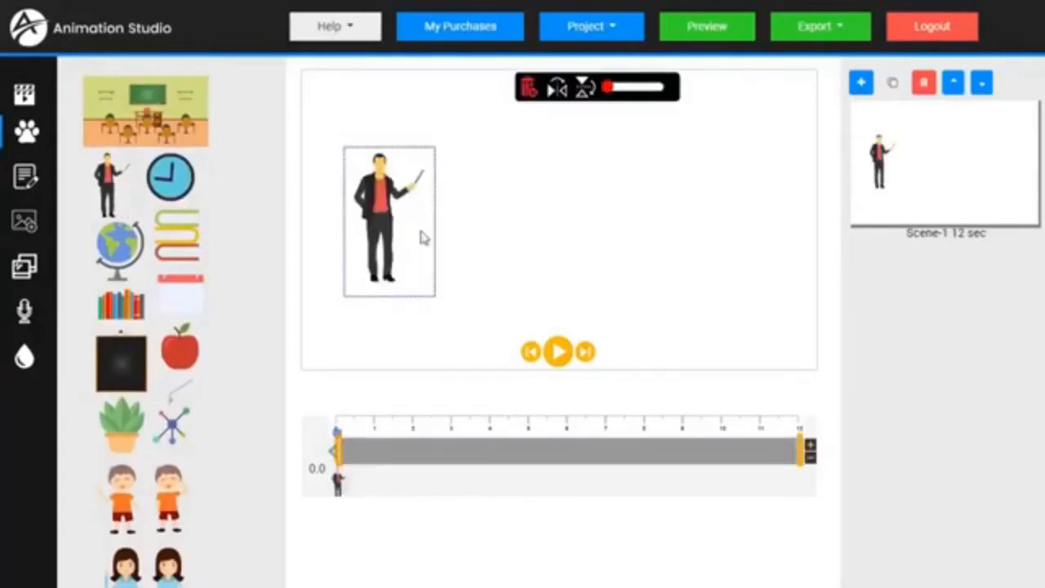
pyautogui.moveTo(381, 235); pyautogui.dragTo(416, 221)
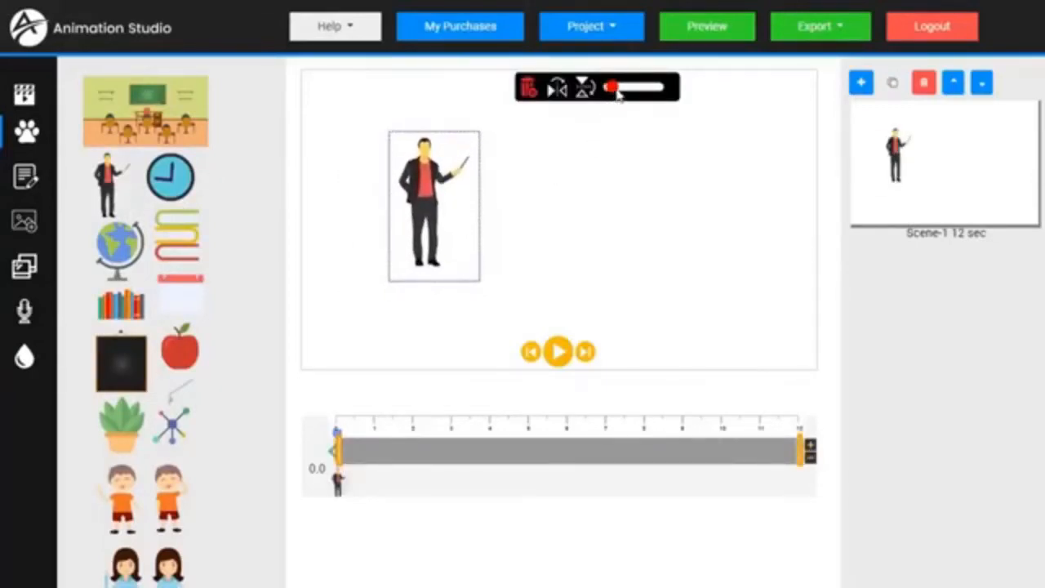
pyautogui.moveTo(614, 89); pyautogui.dragTo(622, 95)
pyautogui.click(579, 127)
# Move the man with the pointer to the right side of the canvas and mirror him horizontally so he points left
pyautogui.moveTo(511, 216); pyautogui.dragTo(700, 199)
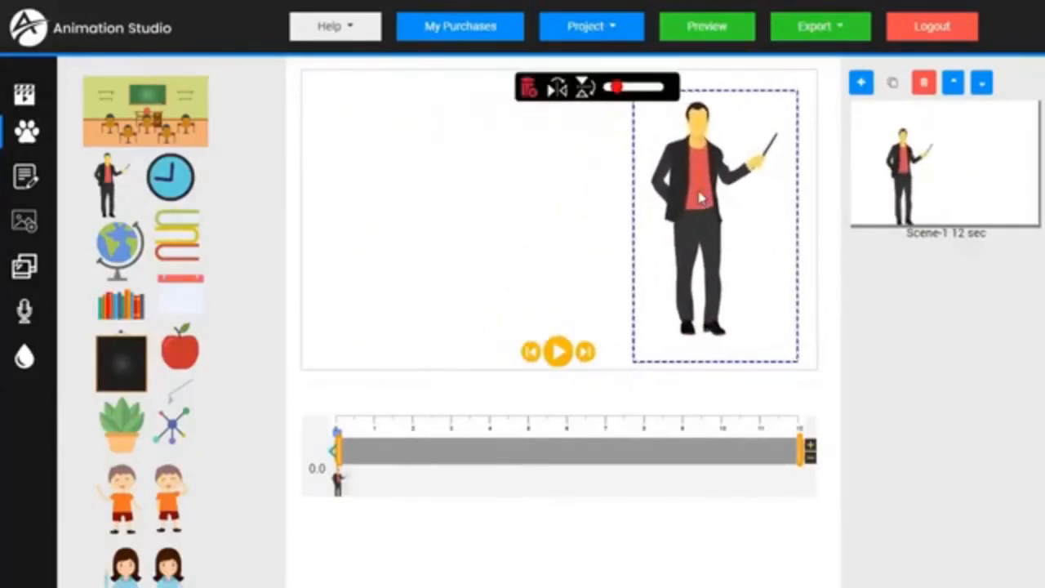
pyautogui.click(559, 90)
pyautogui.moveTo(608, 183); pyautogui.dragTo(721, 171)
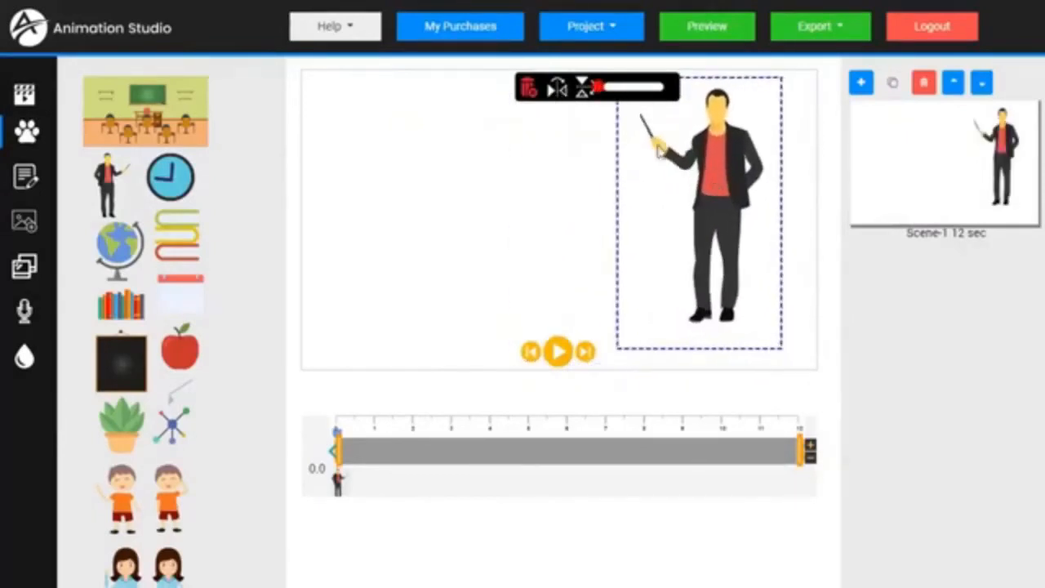
# Try the vertical flip on the man and revert it, and shift him slightly closer to the canvas's right edge
pyautogui.click(584, 91)
pyautogui.click(583, 90)
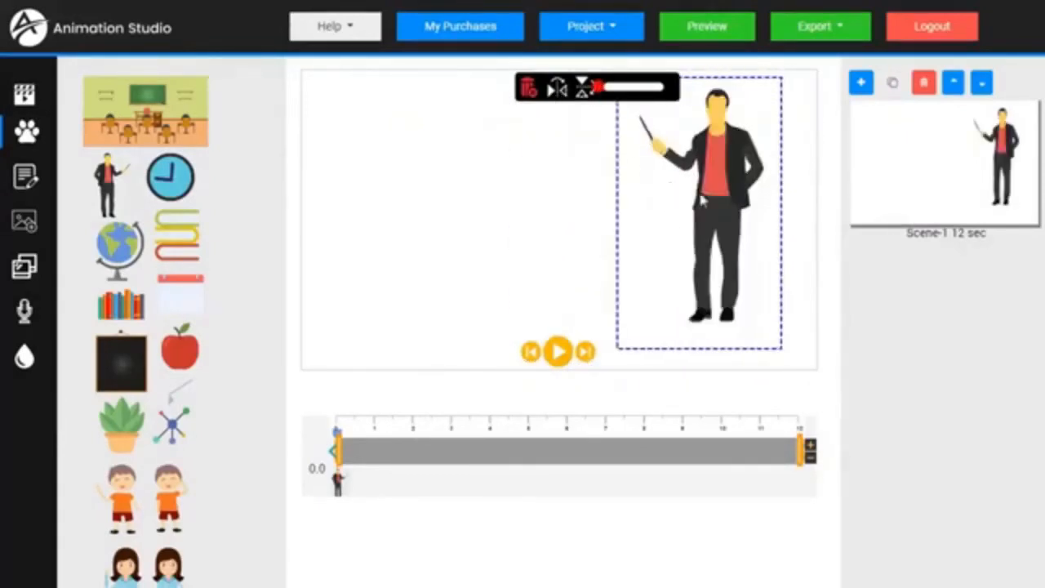
pyautogui.moveTo(621, 214); pyautogui.dragTo(643, 214)
pyautogui.click(530, 226)
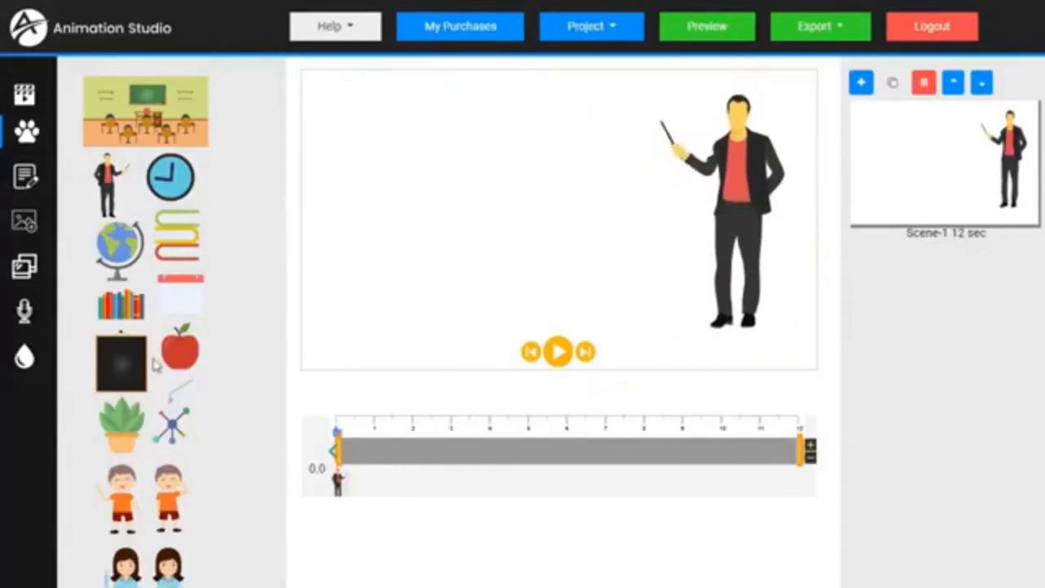
# Add the blackboard next to the man's pointing hand and bring the man forward so his pointer overlaps the board
pyautogui.click(121, 363)
pyautogui.moveTo(439, 283); pyautogui.dragTo(646, 155)
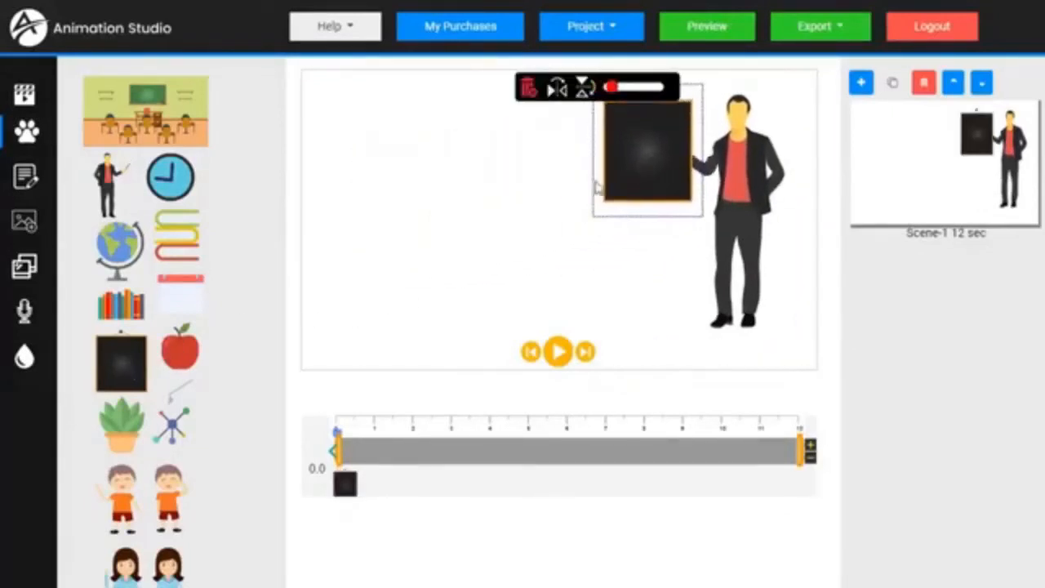
pyautogui.click(542, 201)
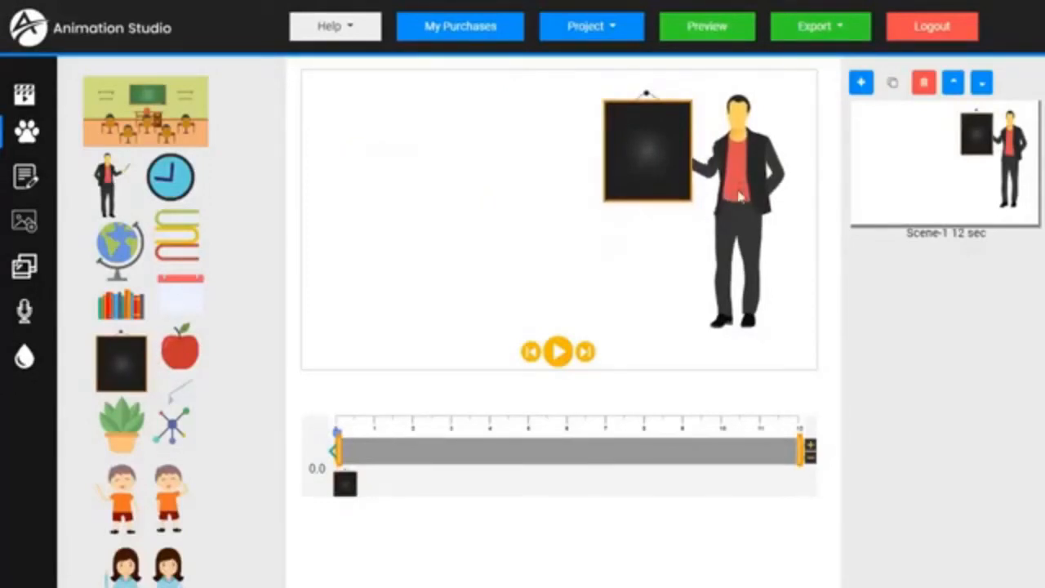
pyautogui.click(693, 173)
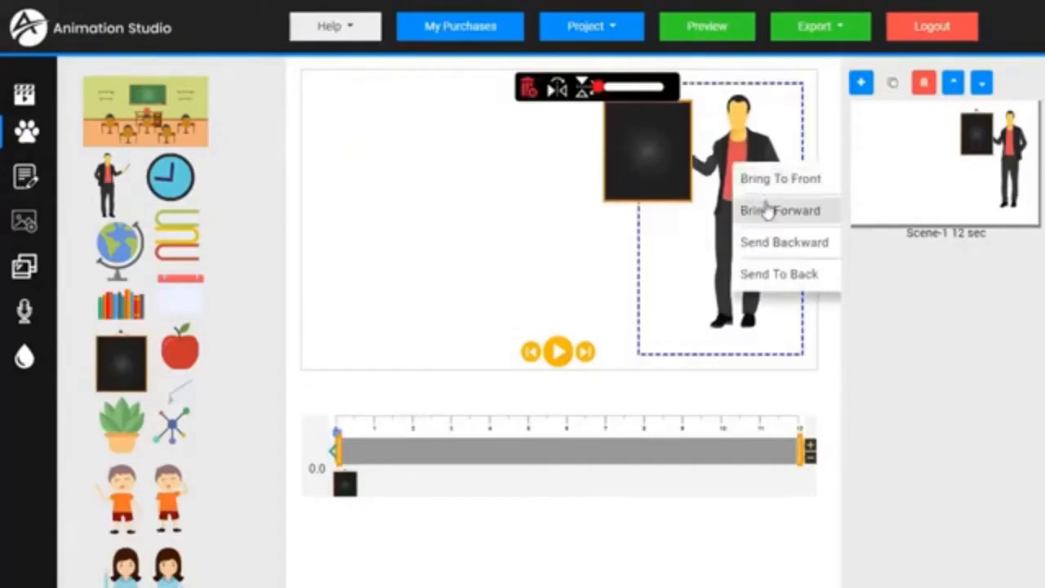
pyautogui.click(768, 212)
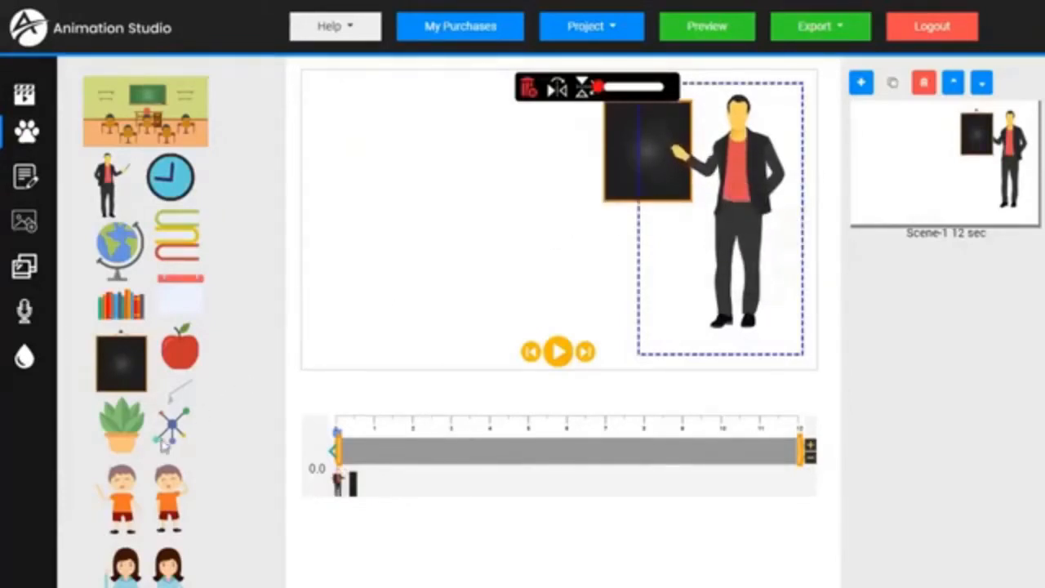
# Add the hand-raising boy and girl and stand them side by side in the lower left of the scene, facing the blackboard
pyautogui.scroll(-1, 141, 478)
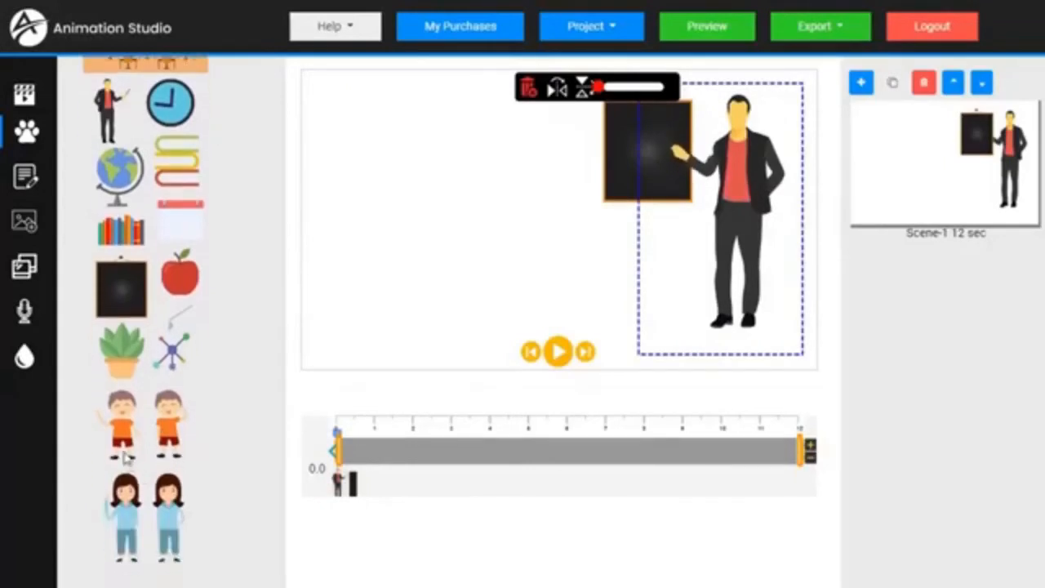
pyautogui.click(120, 442)
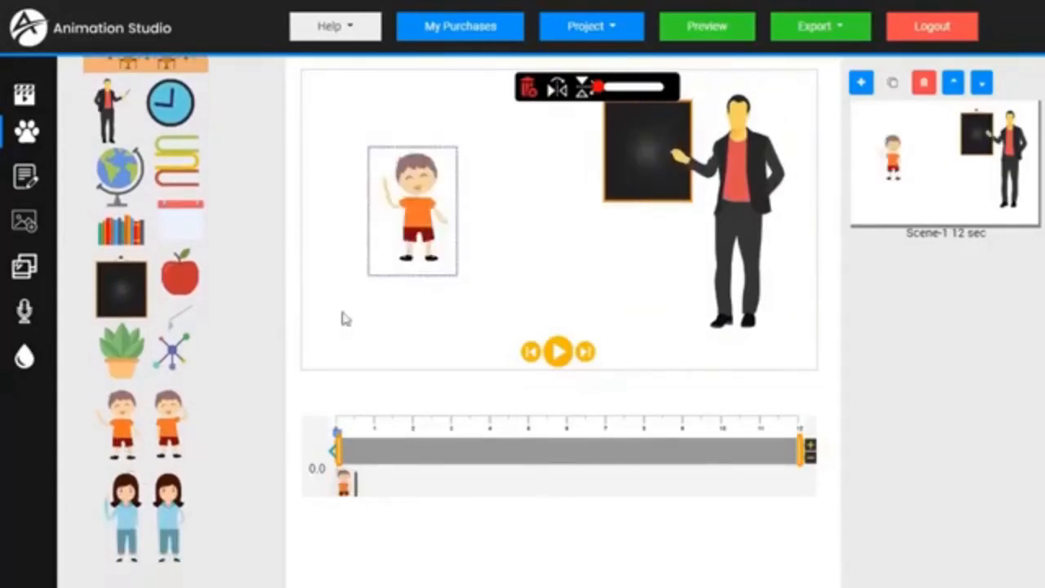
pyautogui.moveTo(404, 257); pyautogui.dragTo(371, 300)
pyautogui.click(133, 510)
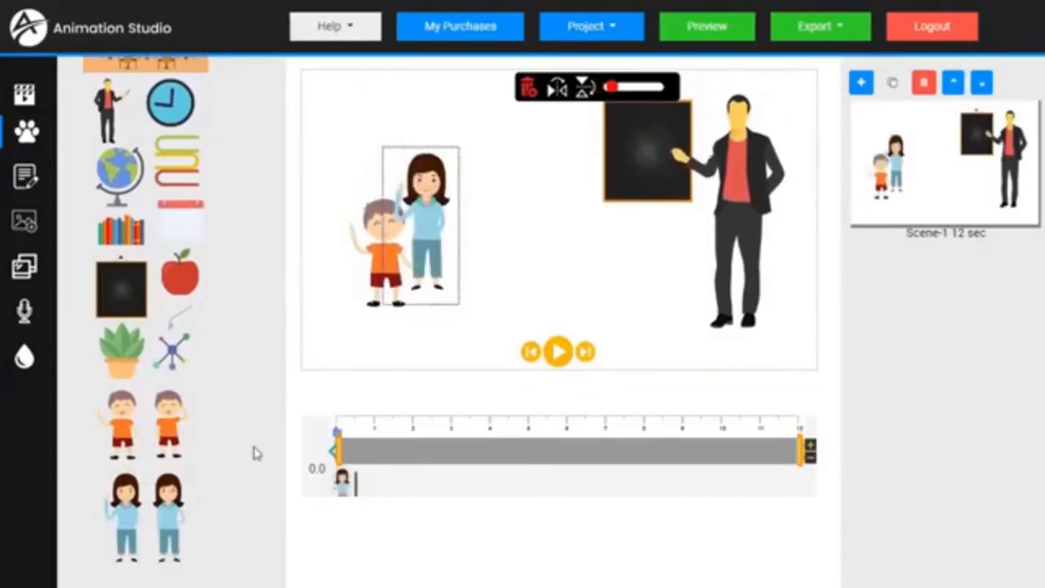
pyautogui.moveTo(441, 244); pyautogui.dragTo(485, 261)
pyautogui.moveTo(383, 257); pyautogui.dragTo(371, 272)
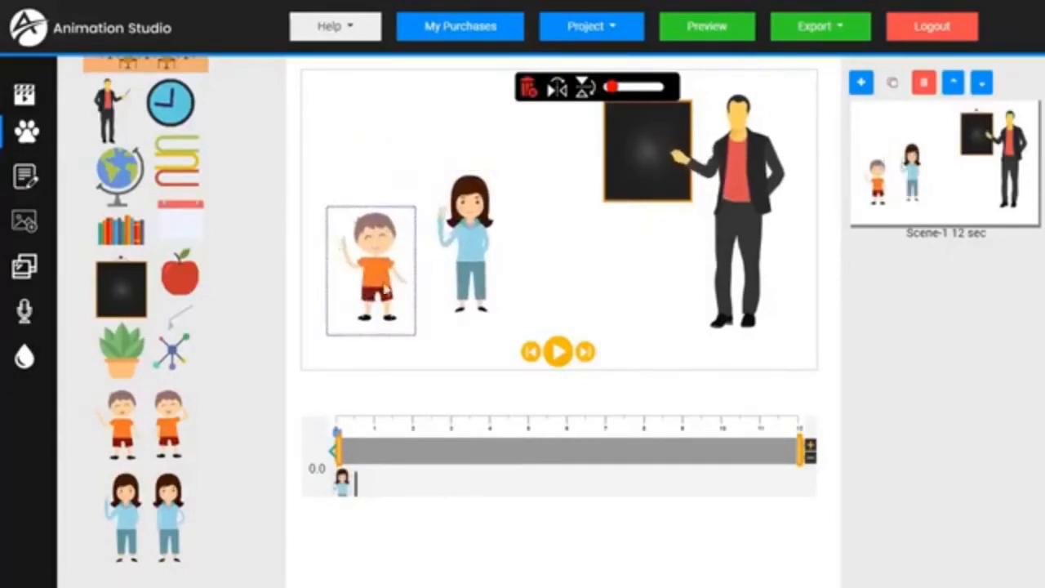
pyautogui.click(473, 264)
pyautogui.moveTo(472, 264); pyautogui.dragTo(460, 275)
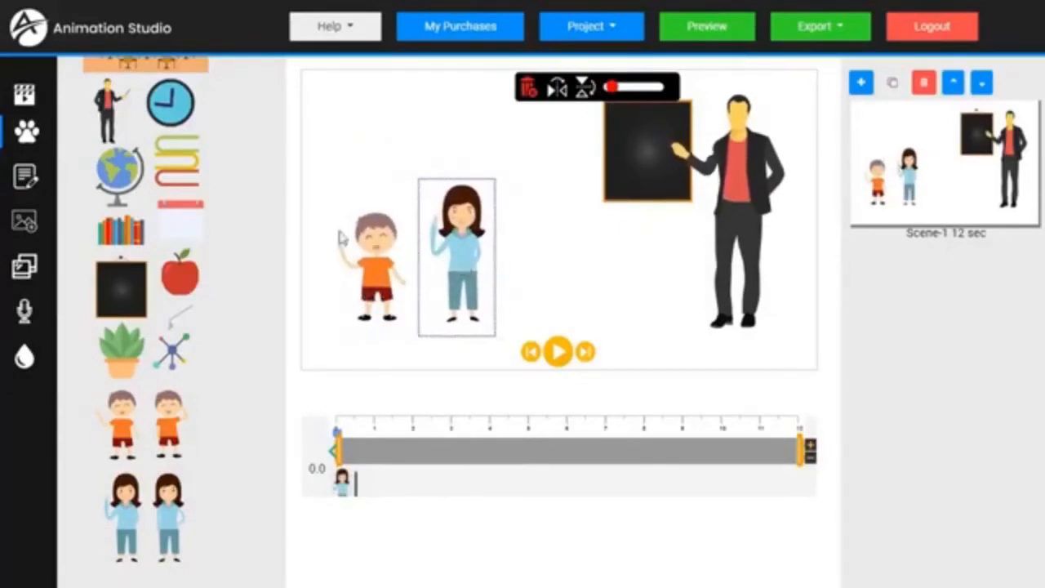
# Add the wall clock, shrink it to a small size and place it above the two children
pyautogui.click(175, 115)
pyautogui.moveTo(458, 200); pyautogui.dragTo(406, 156)
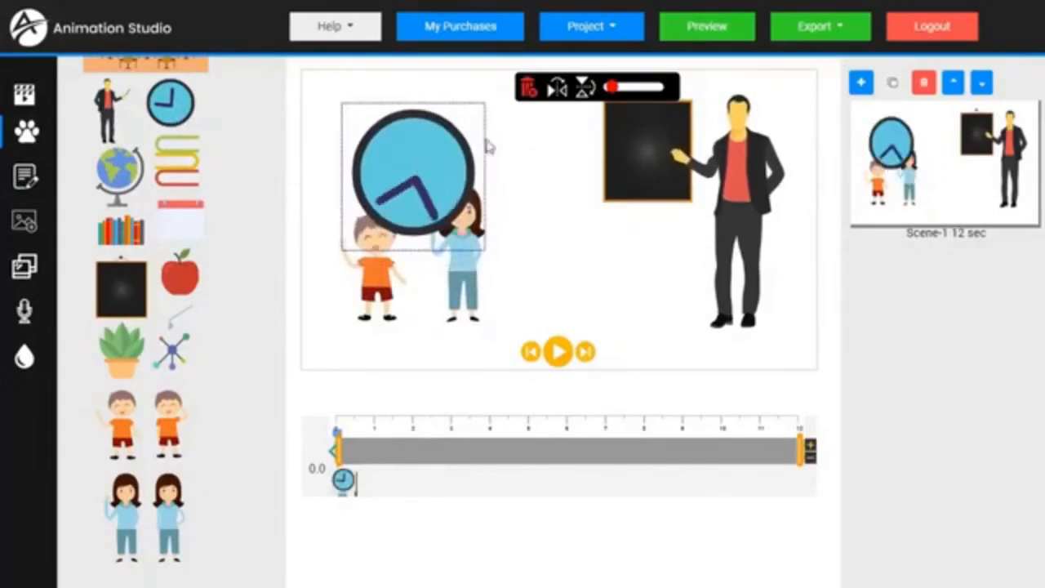
pyautogui.moveTo(614, 96); pyautogui.dragTo(611, 95)
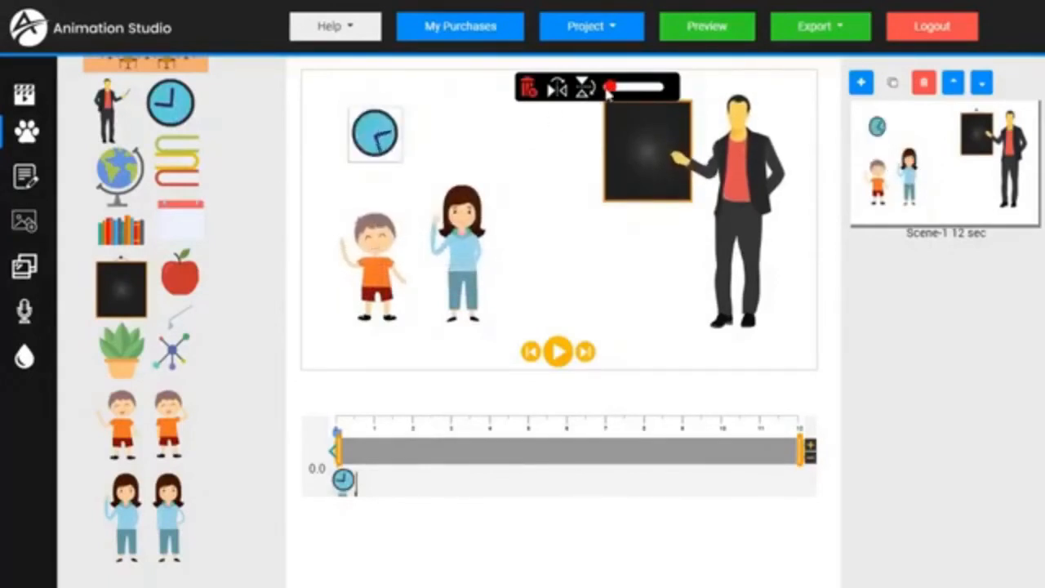
pyautogui.moveTo(372, 140); pyautogui.dragTo(395, 138)
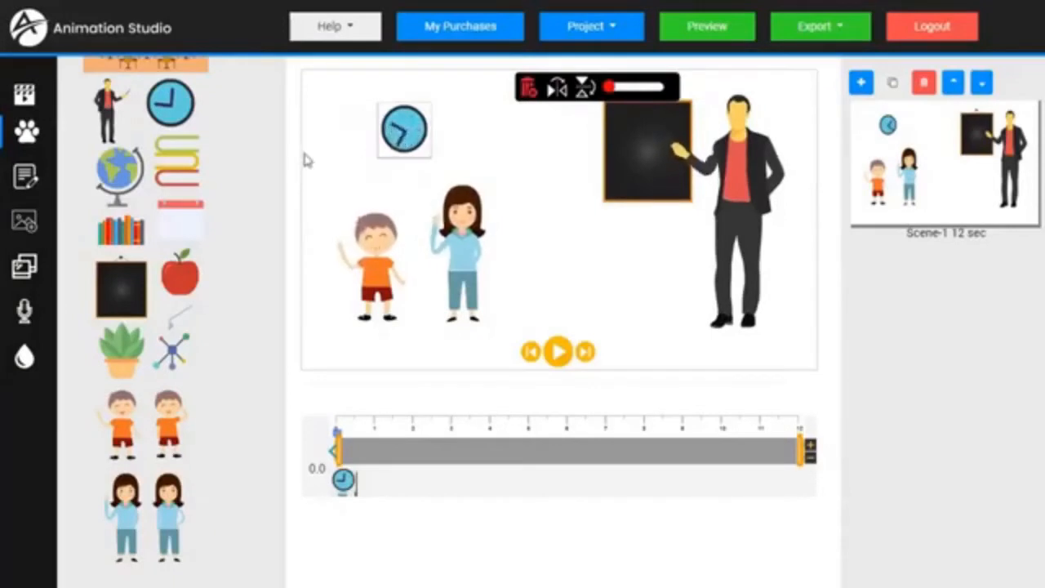
pyautogui.click(372, 279)
pyautogui.click(460, 261)
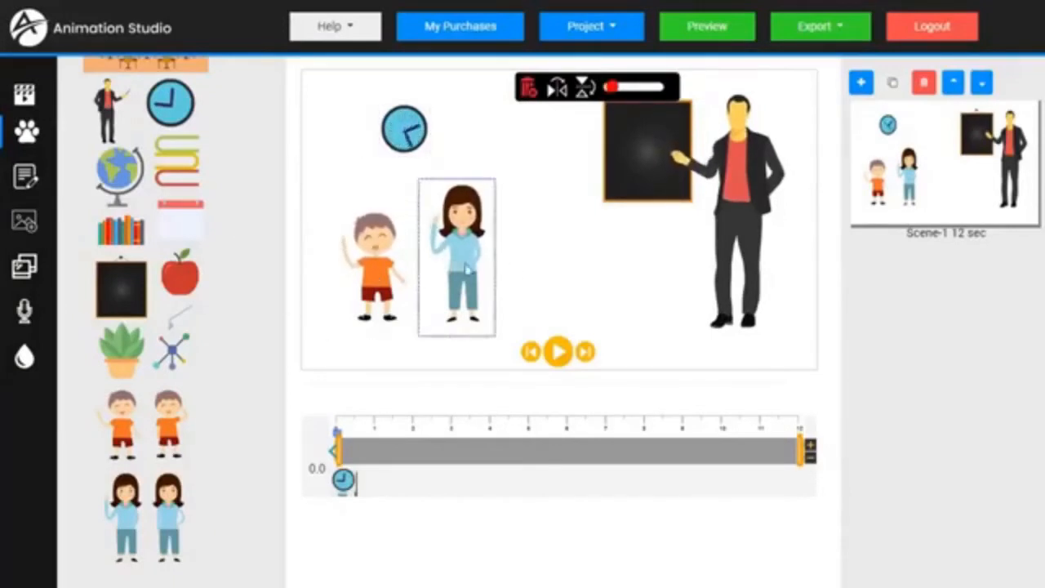
pyautogui.click(745, 239)
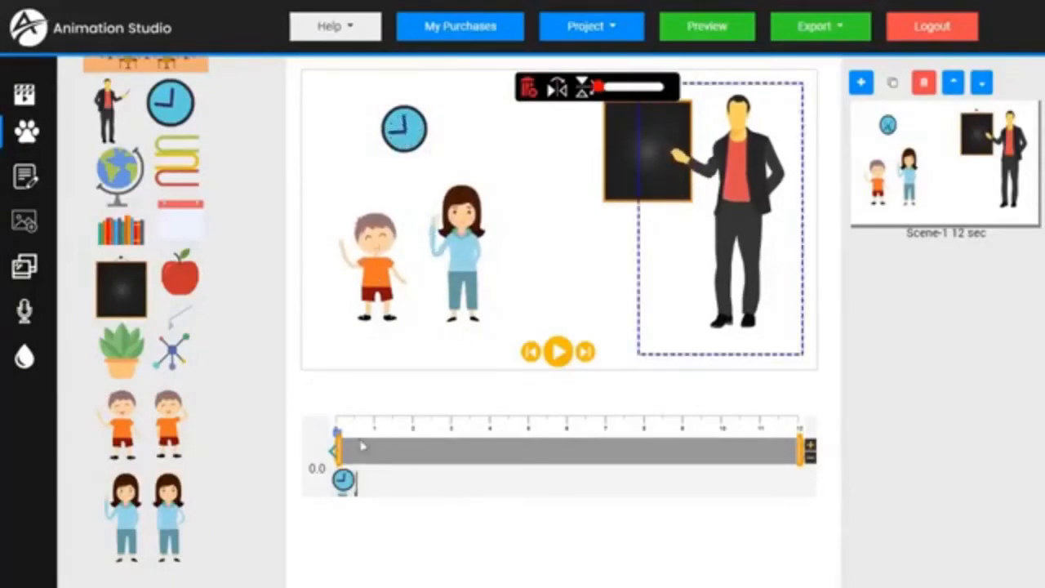
pyautogui.click(630, 172)
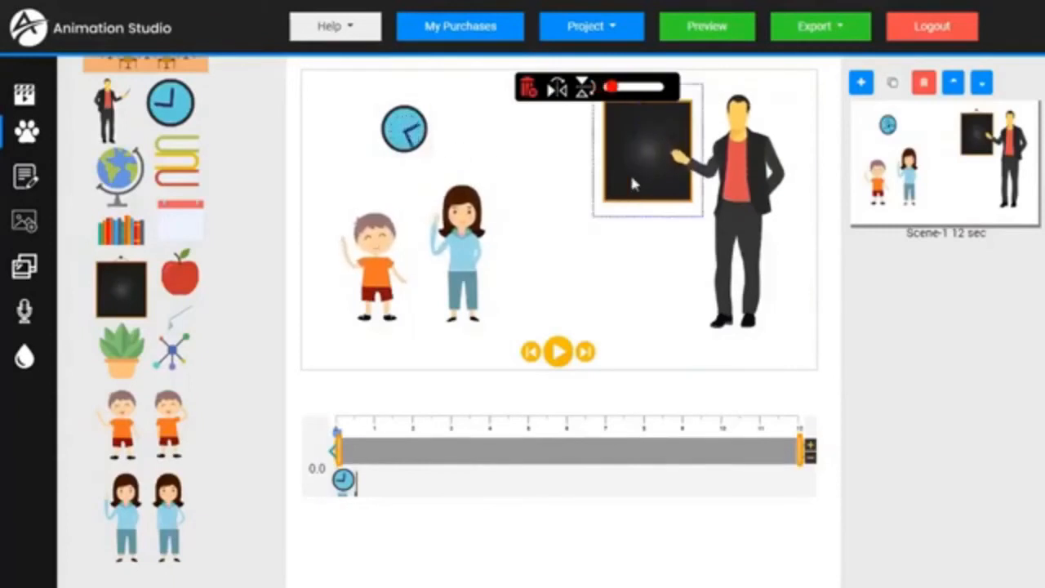
# Delay the boy's appearance to the 2-second mark on the timeline and play the scene to check his entrance
pyautogui.click(376, 295)
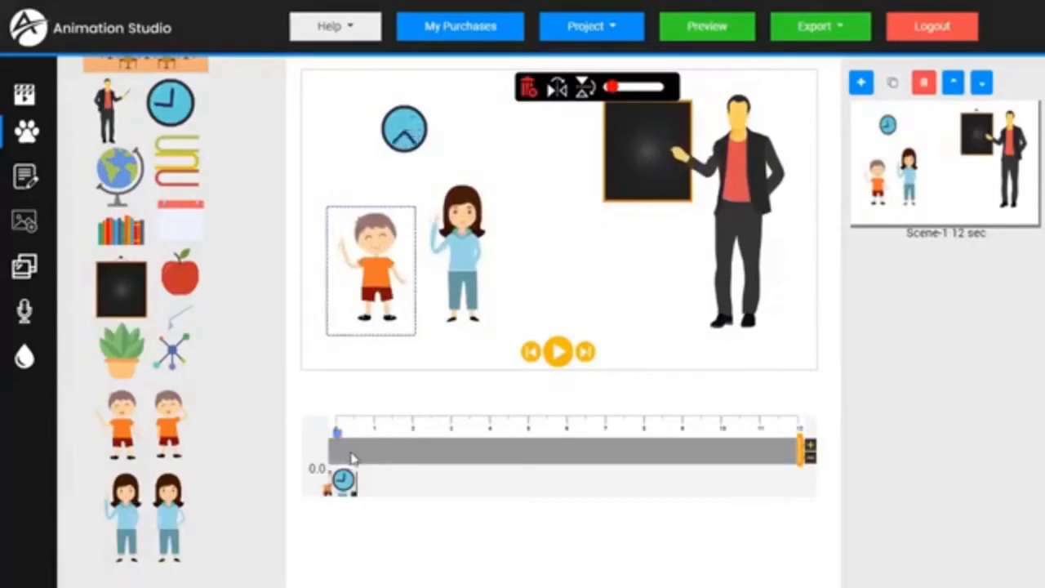
pyautogui.moveTo(384, 459); pyautogui.dragTo(441, 457)
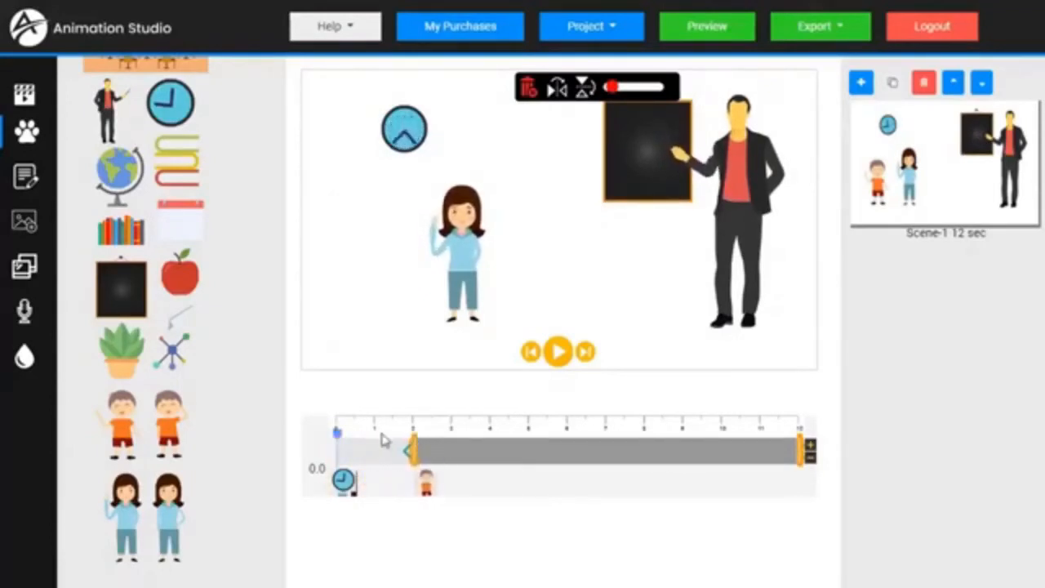
pyautogui.click(366, 431)
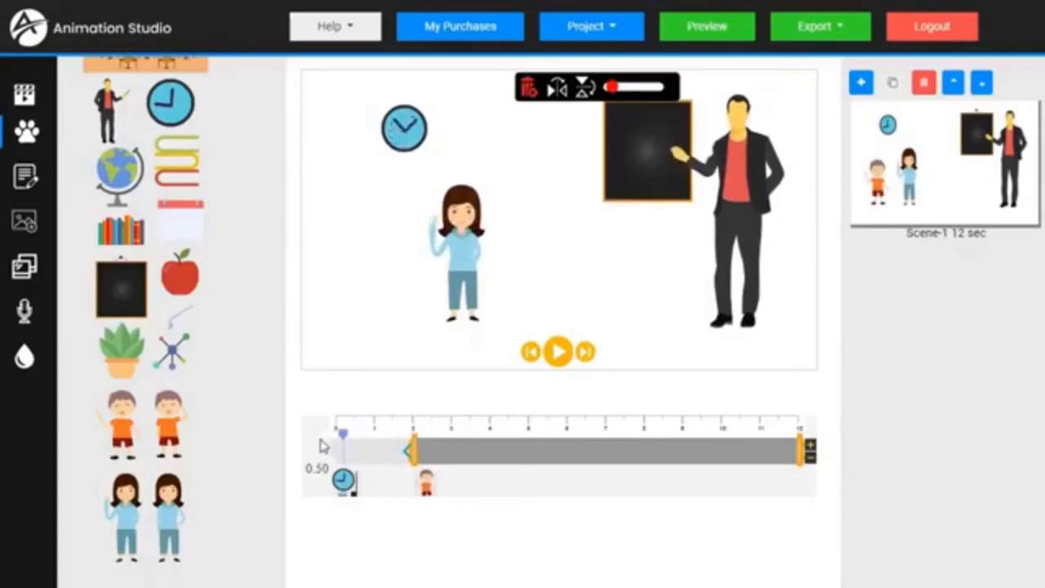
pyautogui.click(559, 352)
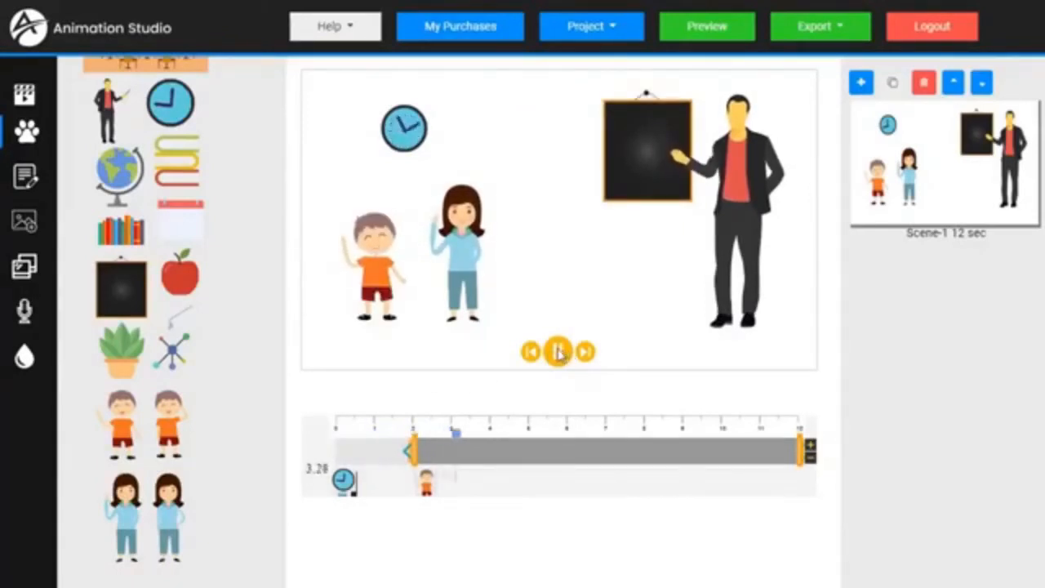
pyautogui.click(559, 352)
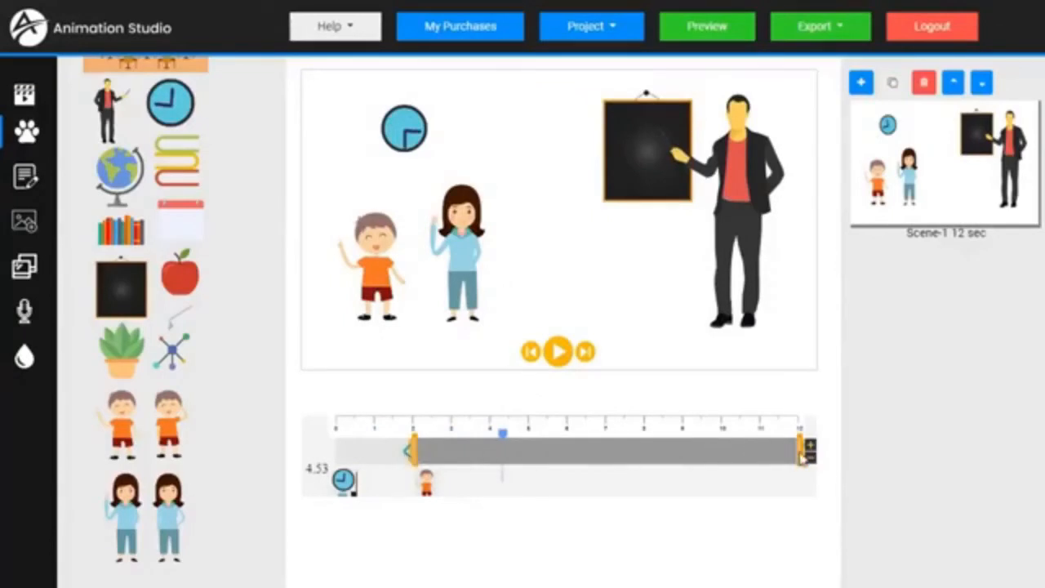
# End the boy's timeline bar shortly after 11 seconds and give him an entrance transition running from 0 to 2 seconds
pyautogui.moveTo(801, 457); pyautogui.dragTo(720, 456)
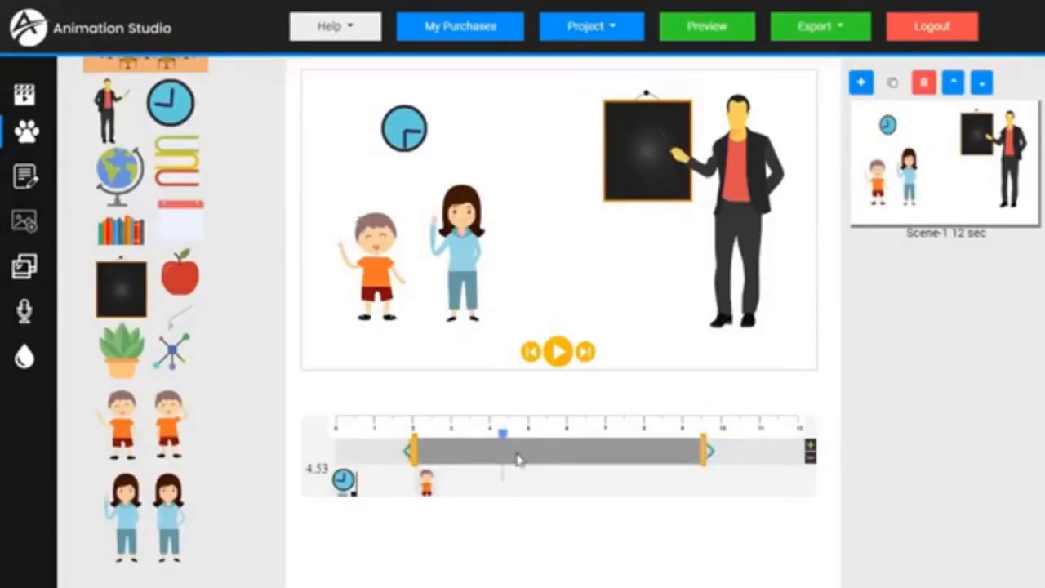
pyautogui.moveTo(408, 457); pyautogui.dragTo(332, 464)
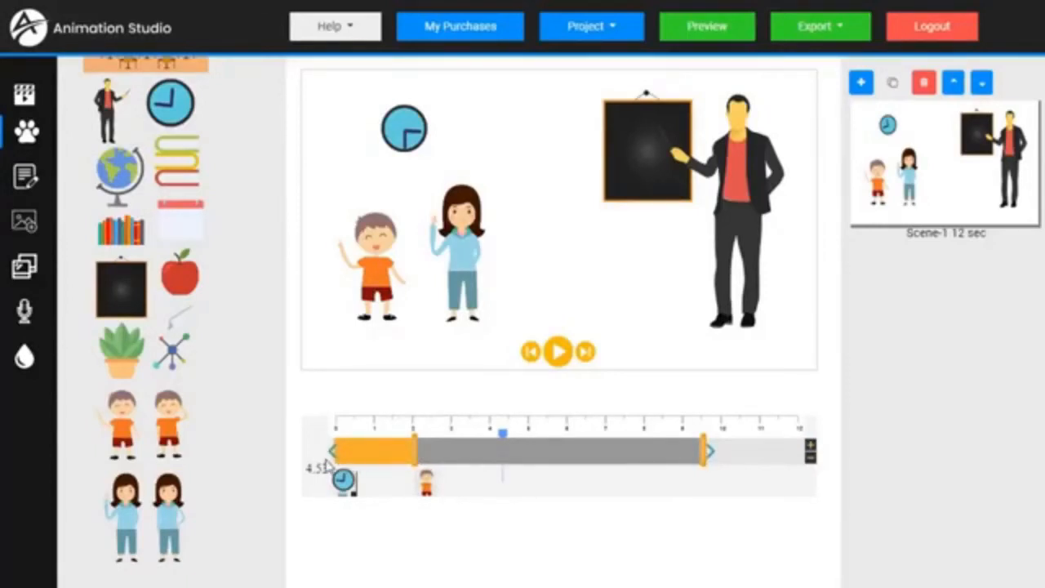
pyautogui.moveTo(706, 463); pyautogui.dragTo(800, 457)
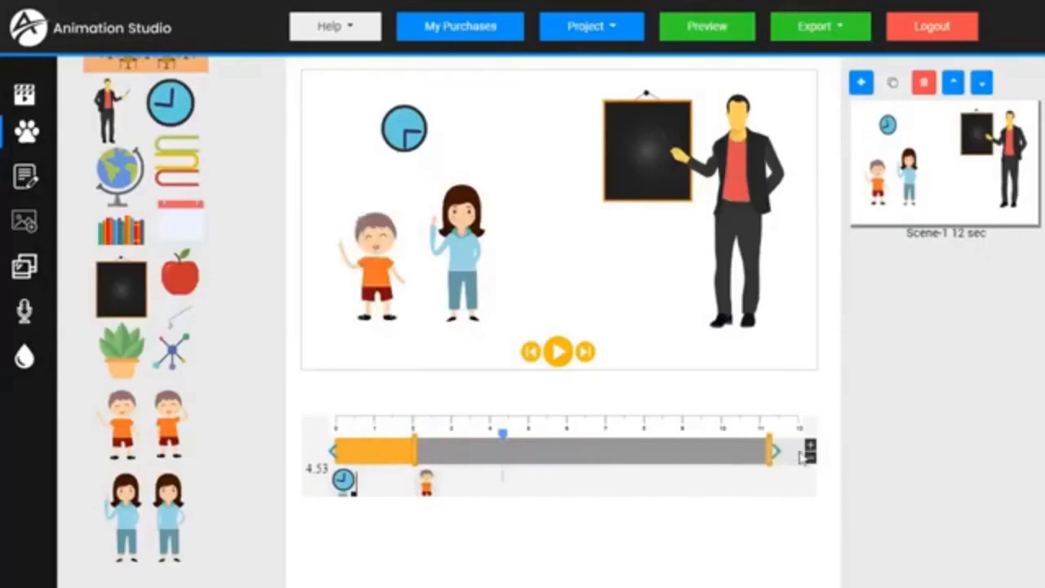
# Open the boy's entrance effects, preview the various options, and choose the one that flies him in from the left
pyautogui.click(333, 454)
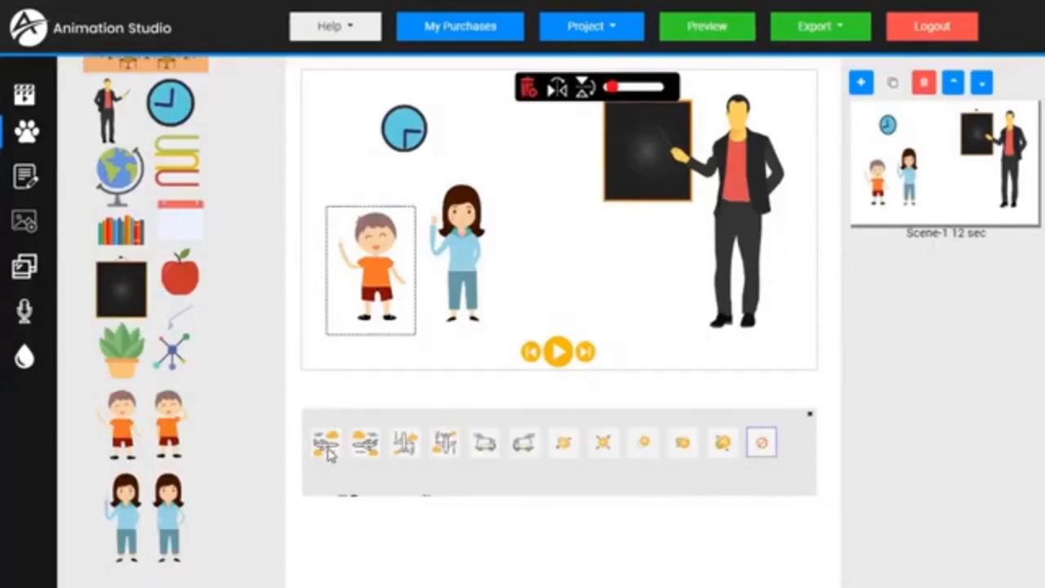
pyautogui.click(327, 449)
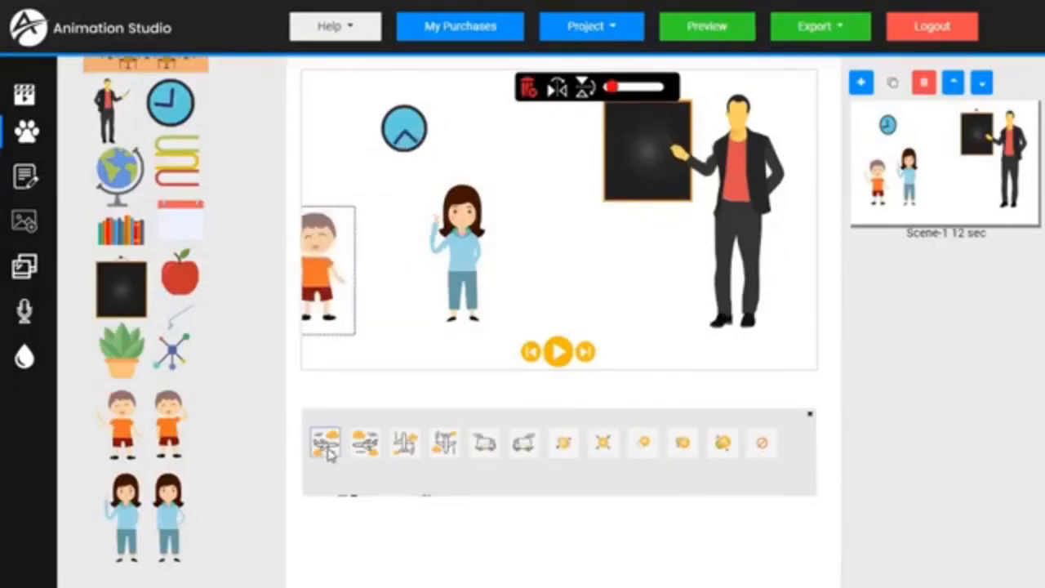
pyautogui.click(367, 456)
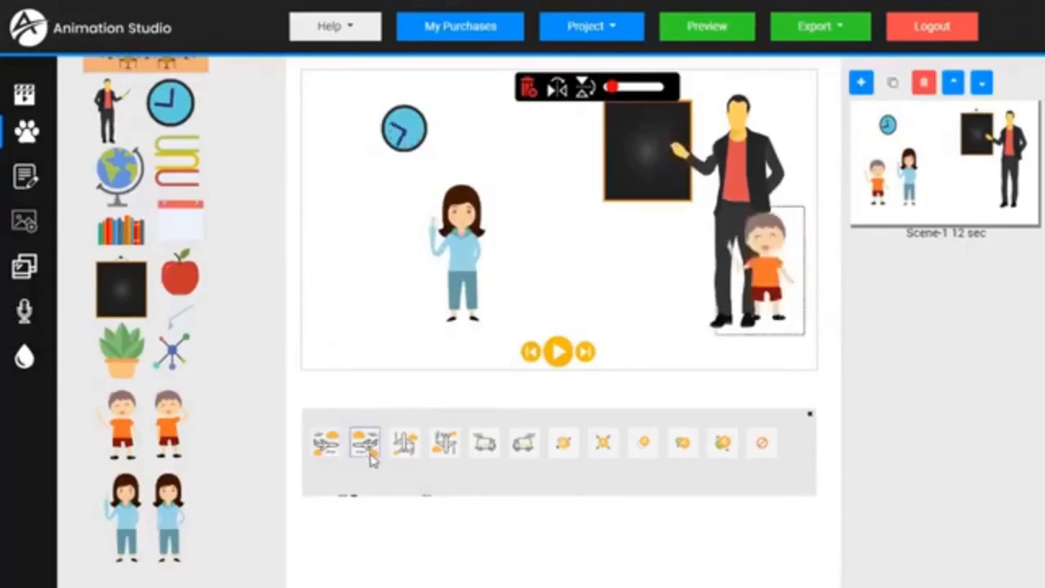
pyautogui.click(447, 454)
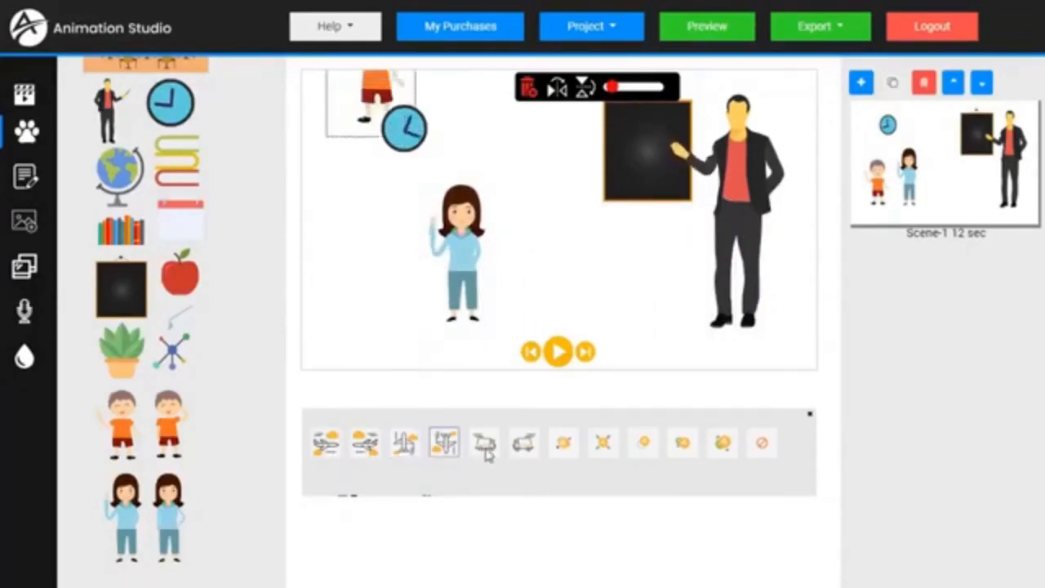
pyautogui.click(492, 452)
pyautogui.click(525, 452)
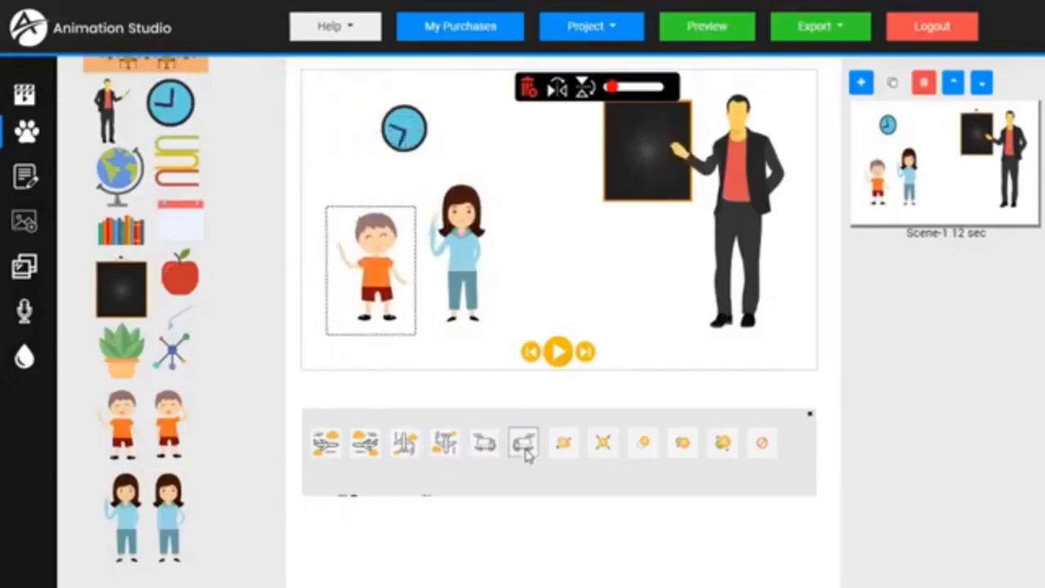
pyautogui.click(490, 447)
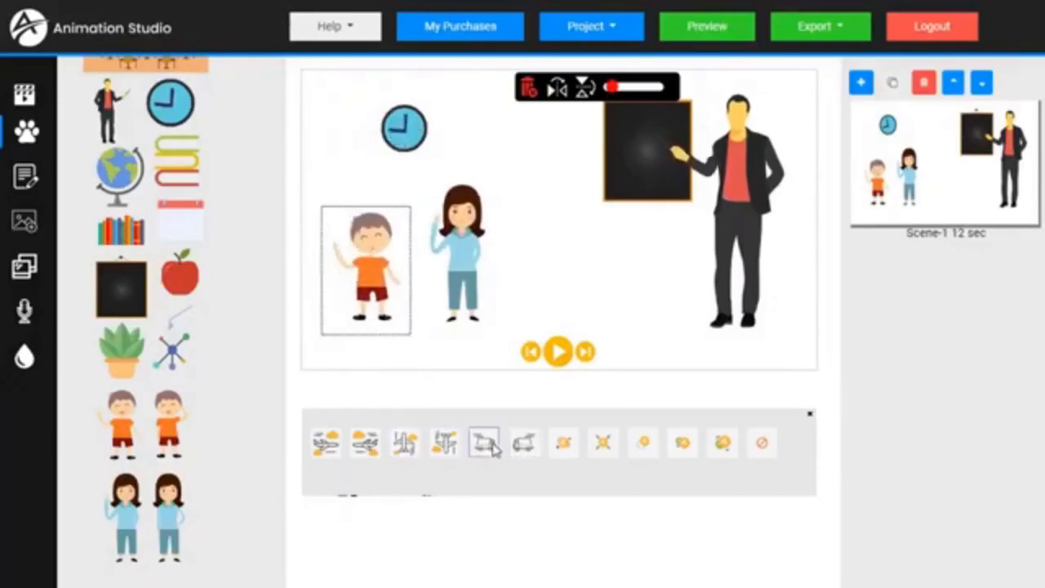
pyautogui.click(562, 449)
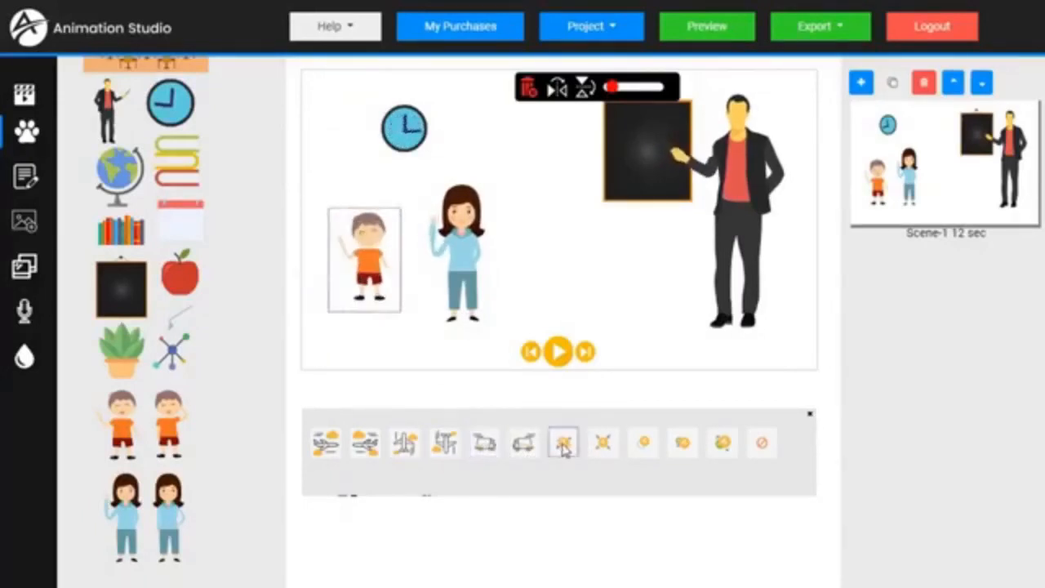
pyautogui.click(610, 450)
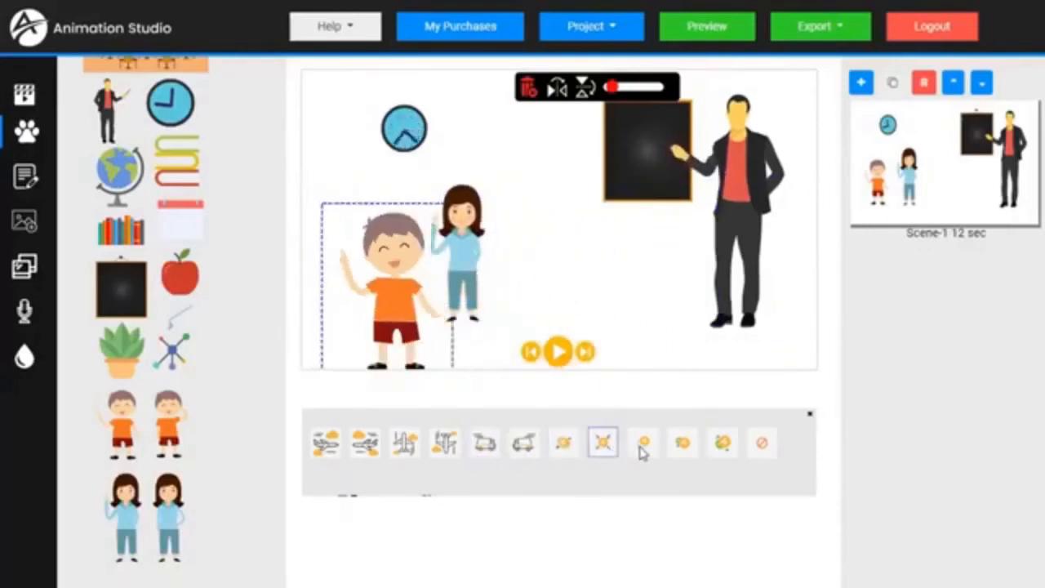
pyautogui.click(642, 450)
pyautogui.click(725, 448)
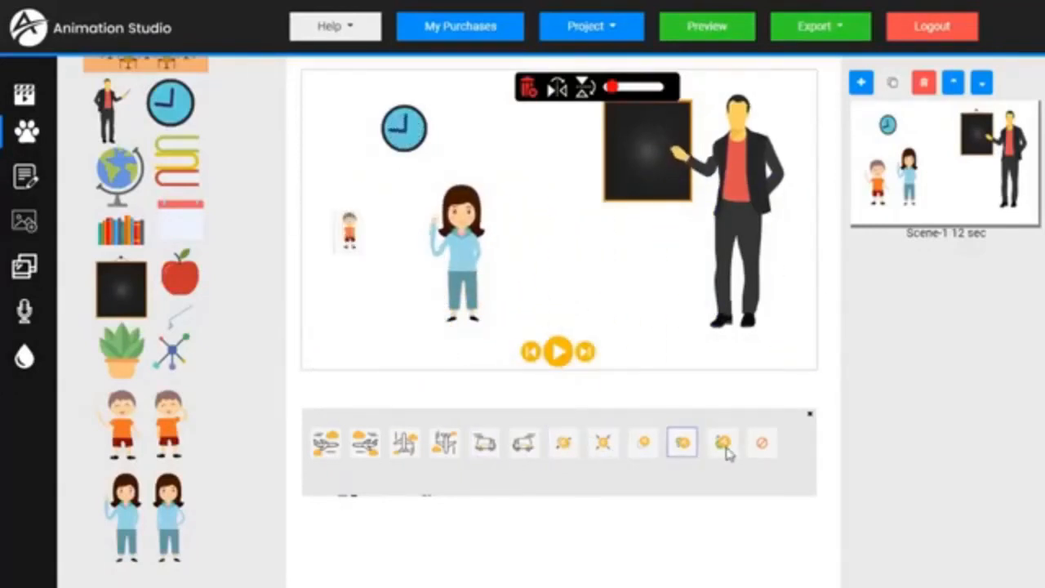
pyautogui.click(326, 449)
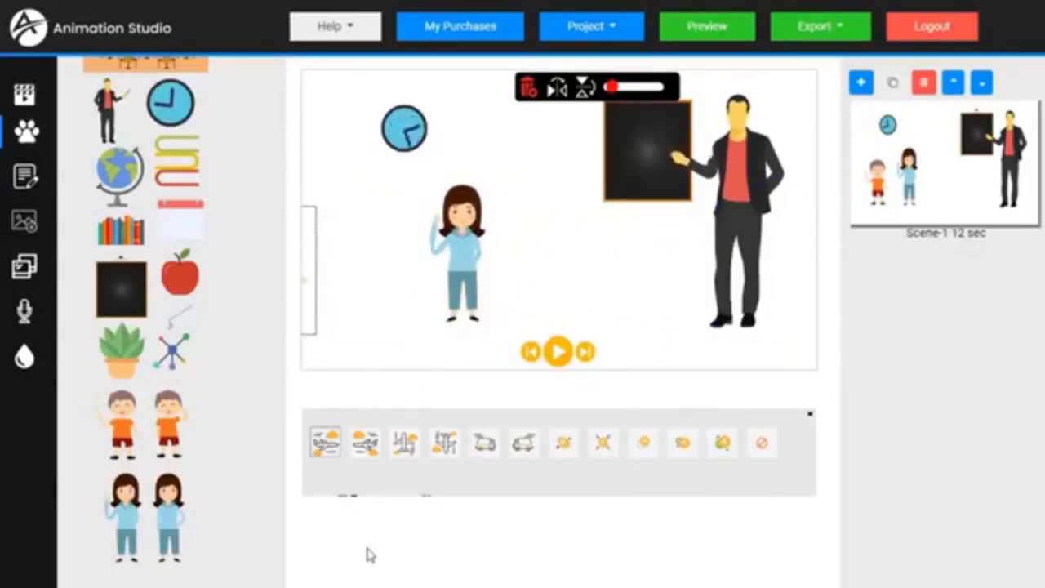
# Apply the fly-in-from-left effect to the boy and play the scene from about 0.5 seconds to check his entrance
pyautogui.click(328, 449)
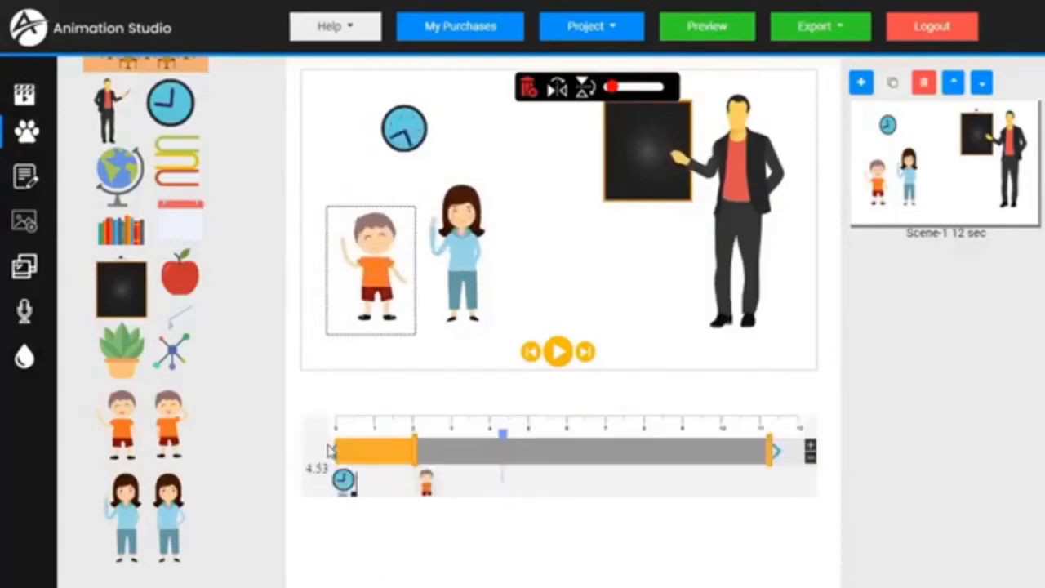
pyautogui.moveTo(502, 438); pyautogui.dragTo(362, 438)
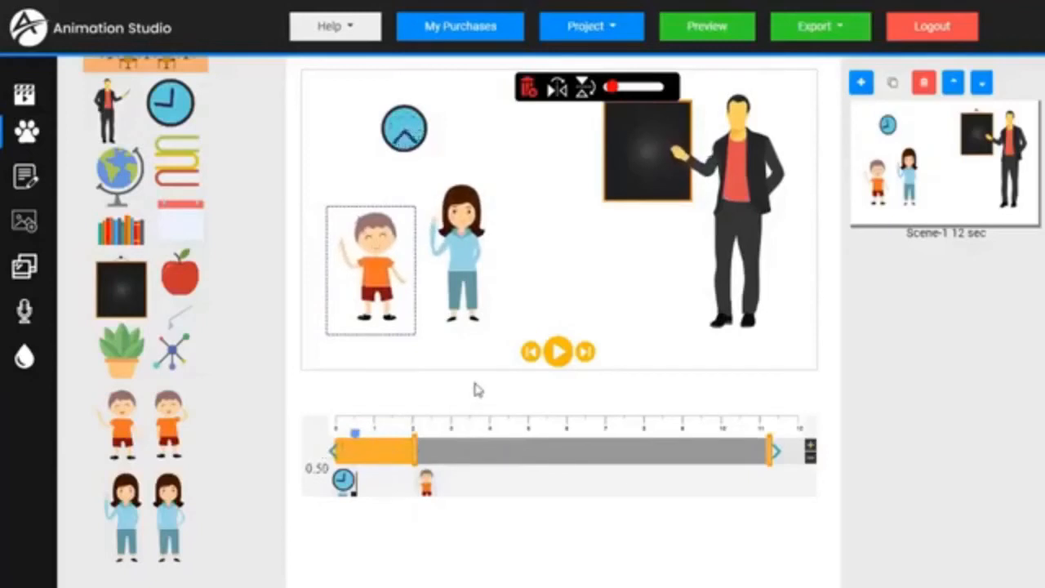
pyautogui.click(558, 354)
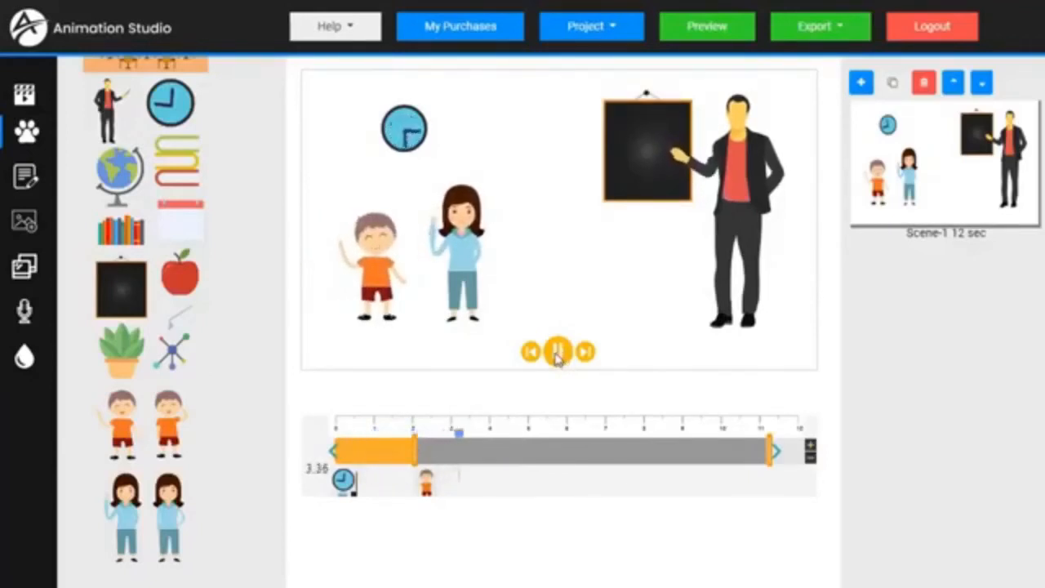
pyautogui.click(559, 353)
# Add a text-to-speech voiceover saying "Hello Class" in the David (English US) voice
pyautogui.click(35, 324)
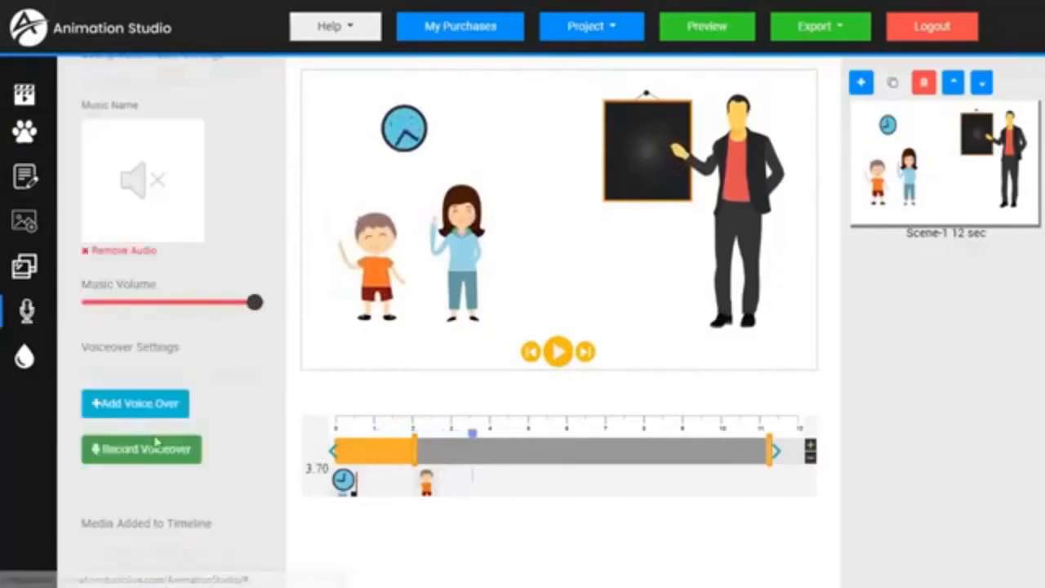
pyautogui.scroll(-3, 161, 425)
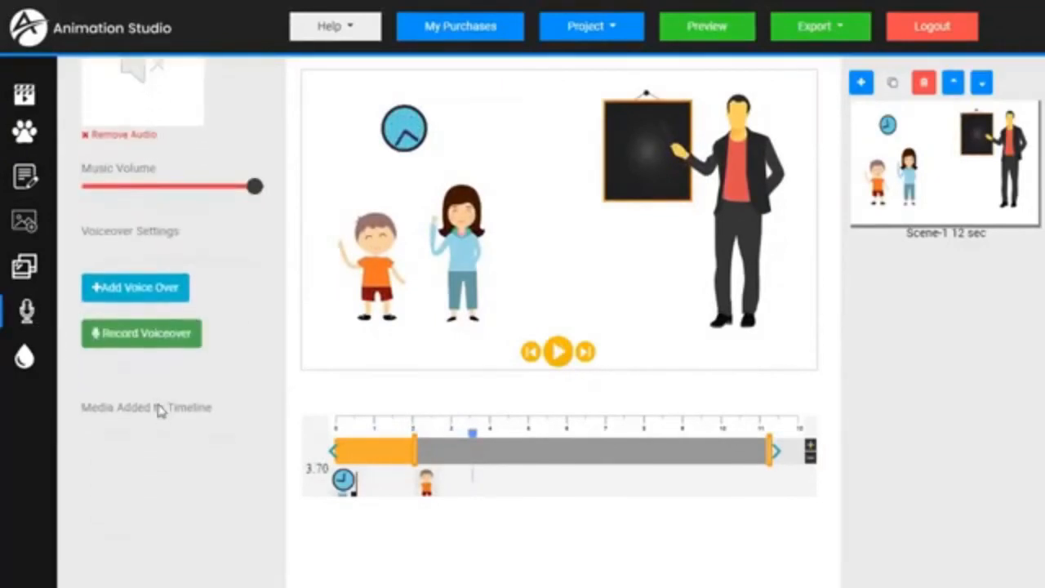
pyautogui.click(155, 278)
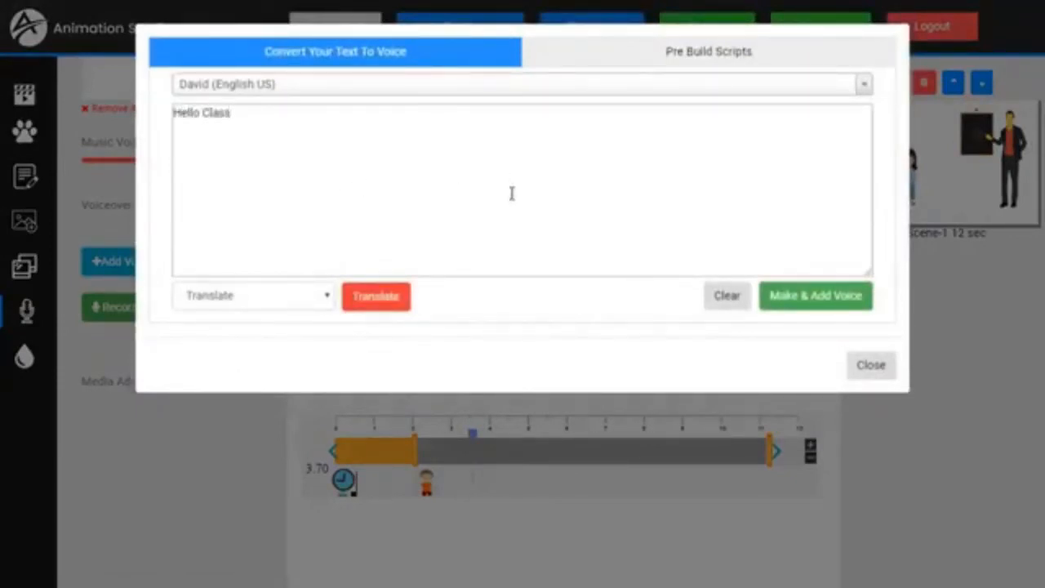
pyautogui.click(804, 299)
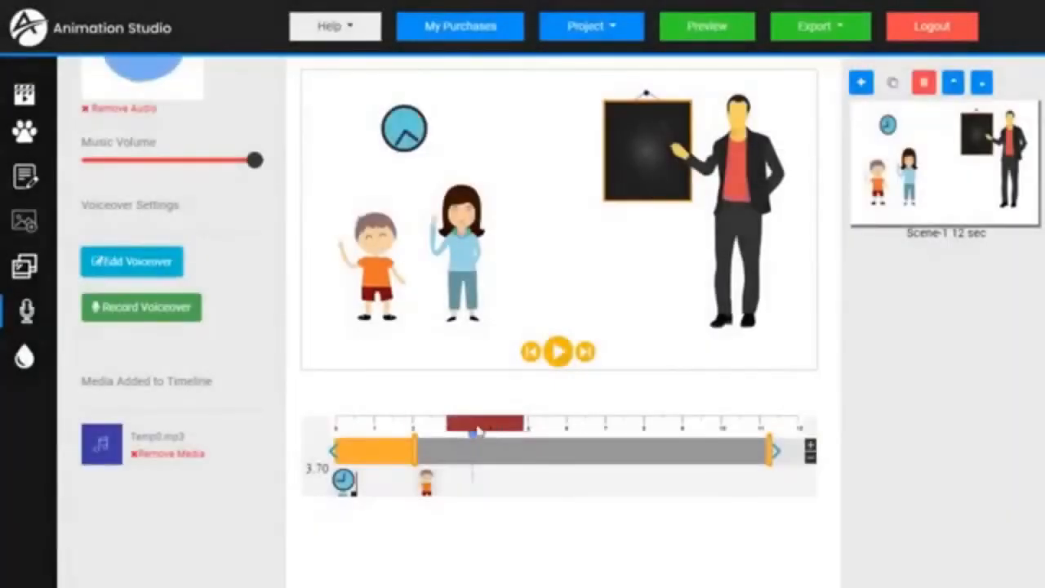
# Shift the voiceover clip on the timeline to start at about 1.5 seconds and set the playhead to 0.50
pyautogui.click(374, 432)
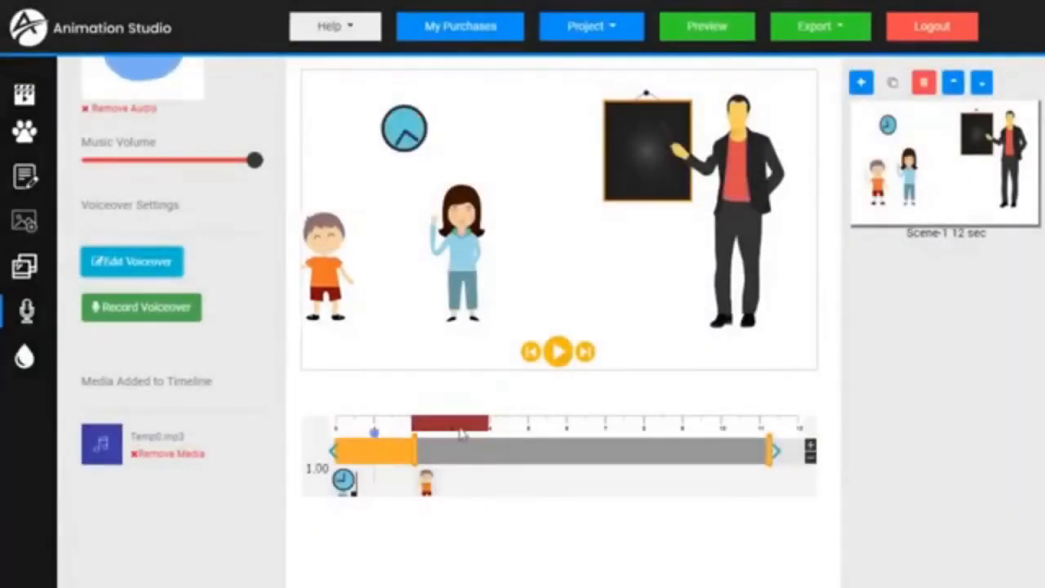
pyautogui.click(394, 431)
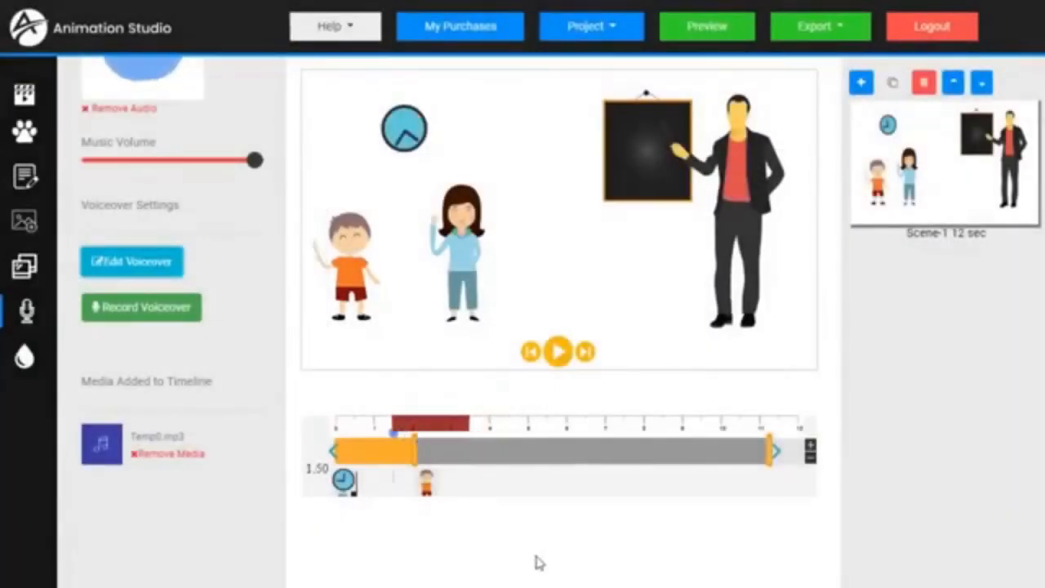
pyautogui.moveTo(390, 433); pyautogui.dragTo(336, 432)
pyautogui.click(364, 427)
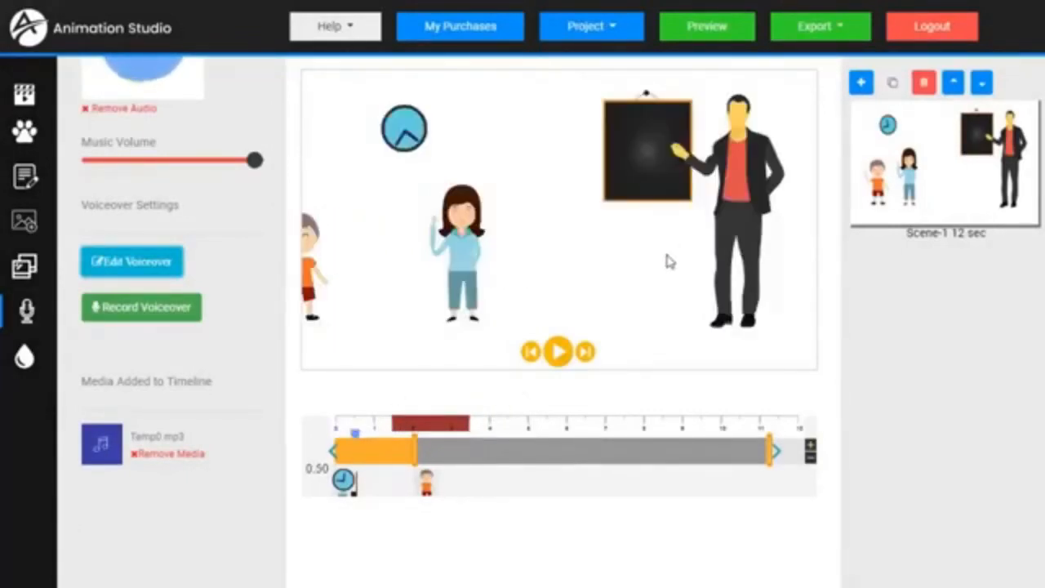
# Add the classroom background from the school animation set and send it to the back of the scene
pyautogui.scroll(3, 102, 188)
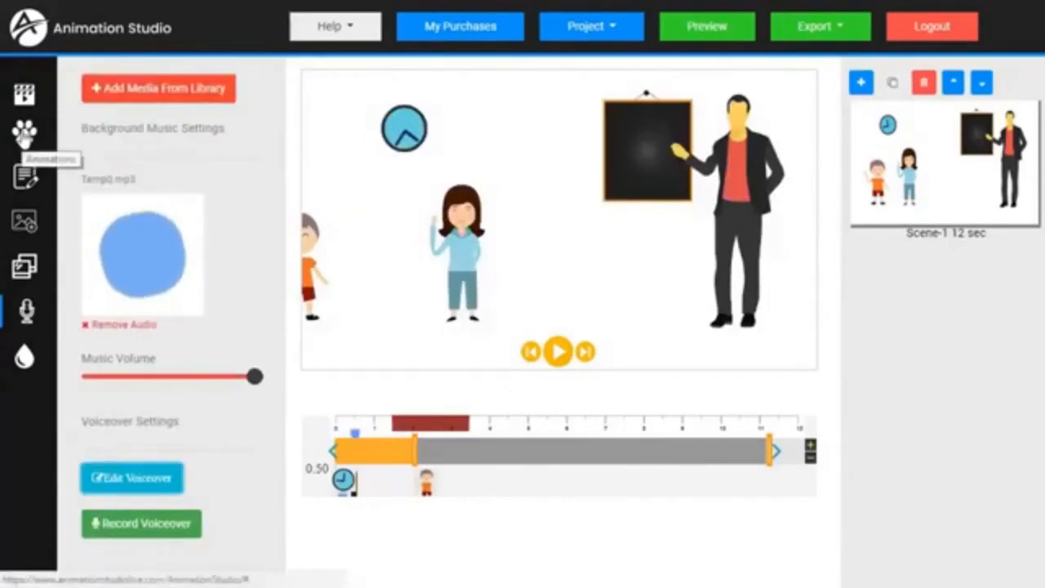
pyautogui.click(29, 143)
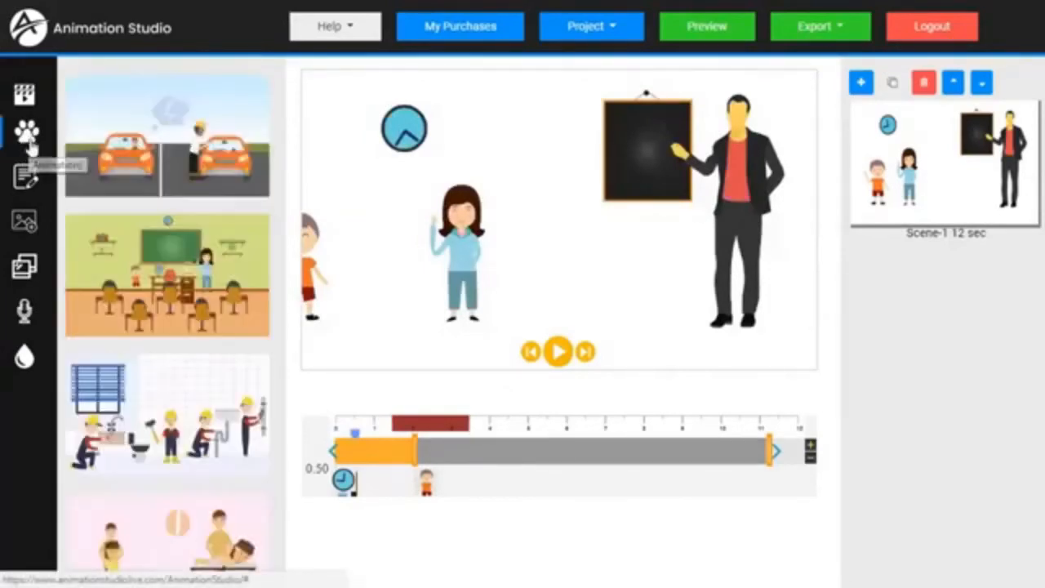
pyautogui.click(171, 265)
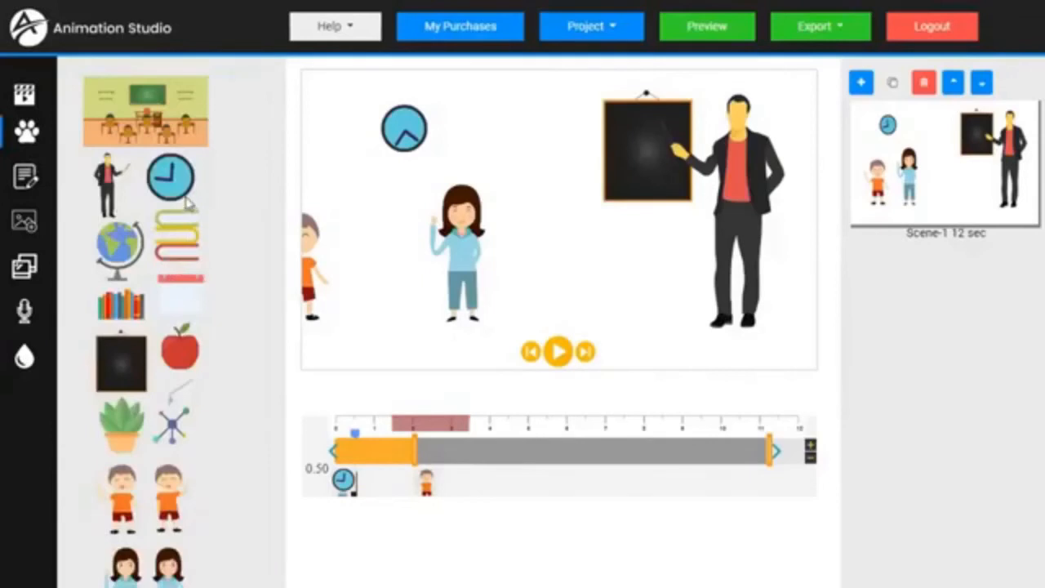
pyautogui.click(160, 120)
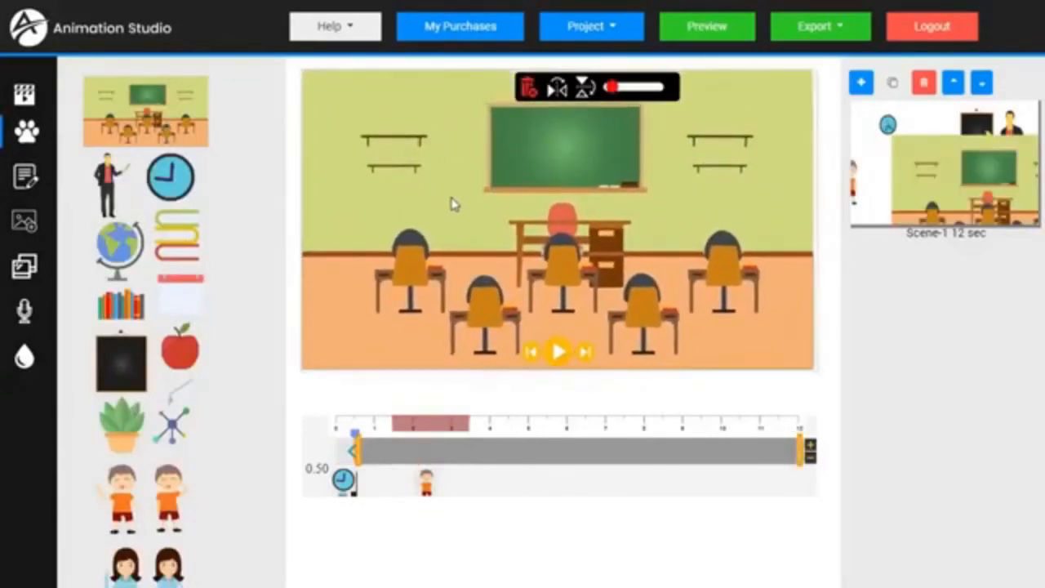
pyautogui.rightClick(435, 191)
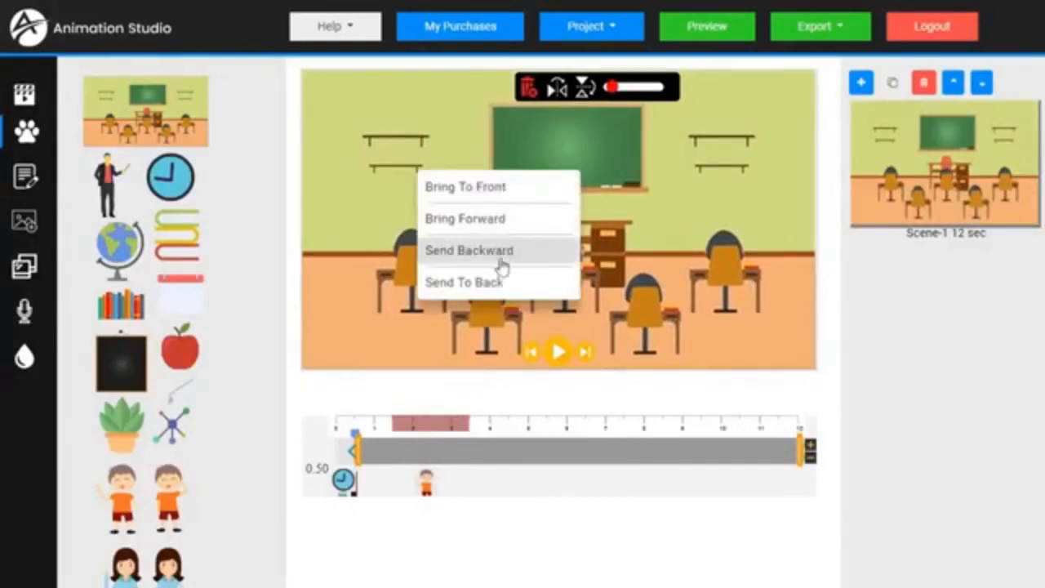
pyautogui.click(490, 283)
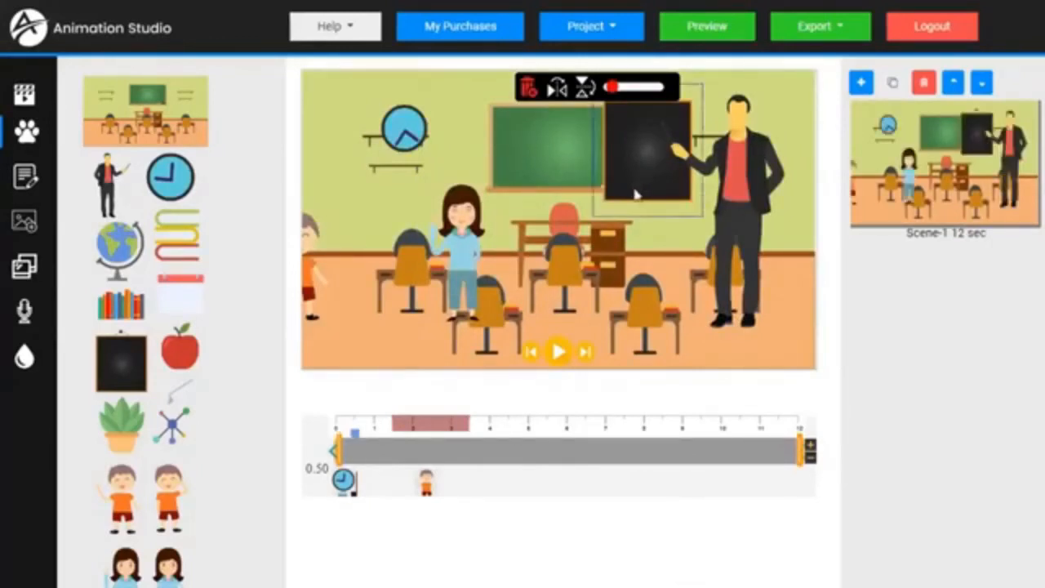
# Delete the black chalkboard and move the teacher closer to the green chalkboard
pyautogui.click(529, 87)
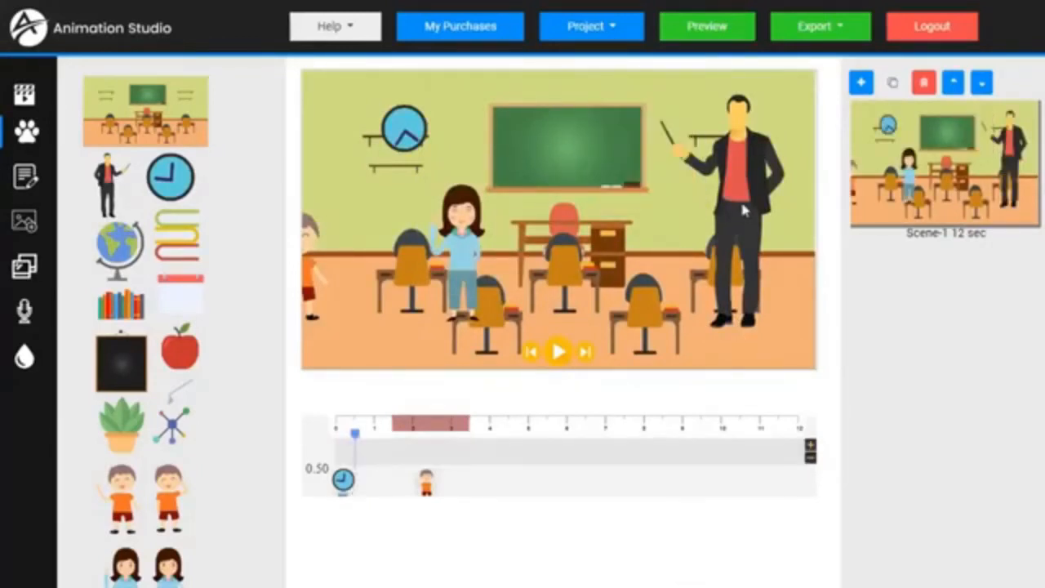
pyautogui.moveTo(743, 210); pyautogui.dragTo(705, 217)
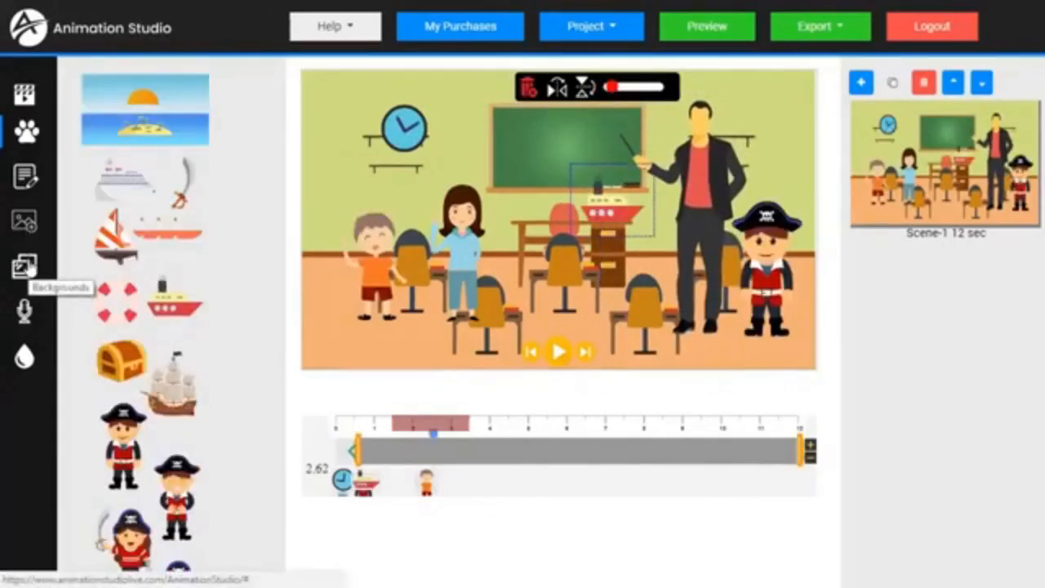
pyautogui.click(26, 263)
pyautogui.scroll(-5, 175, 303)
pyautogui.scroll(5, 195, 327)
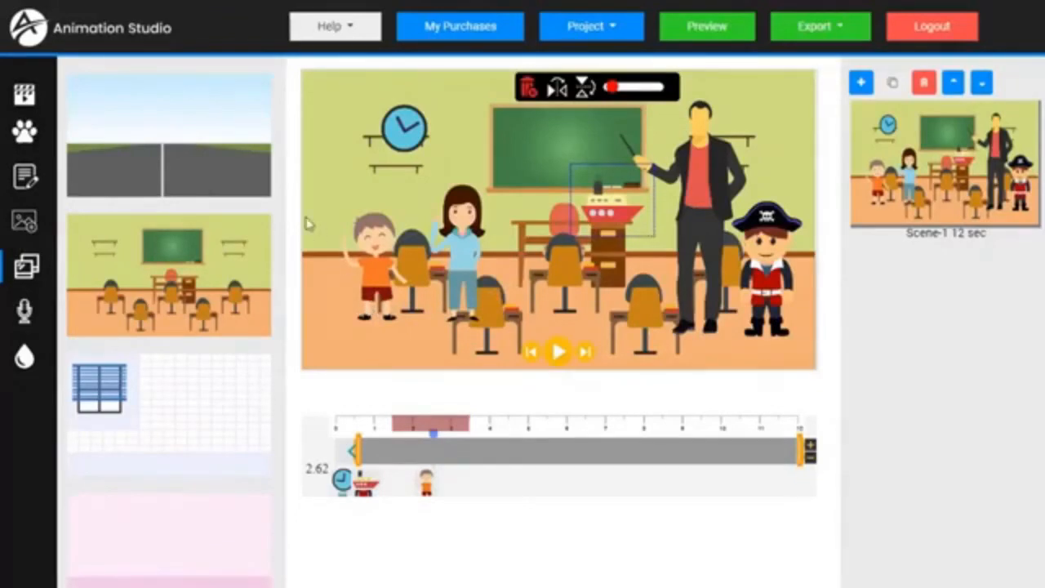
# Add the watermark text "This Is A Demo" at size 72 and place it across the green chalkboard
pyautogui.click(26, 359)
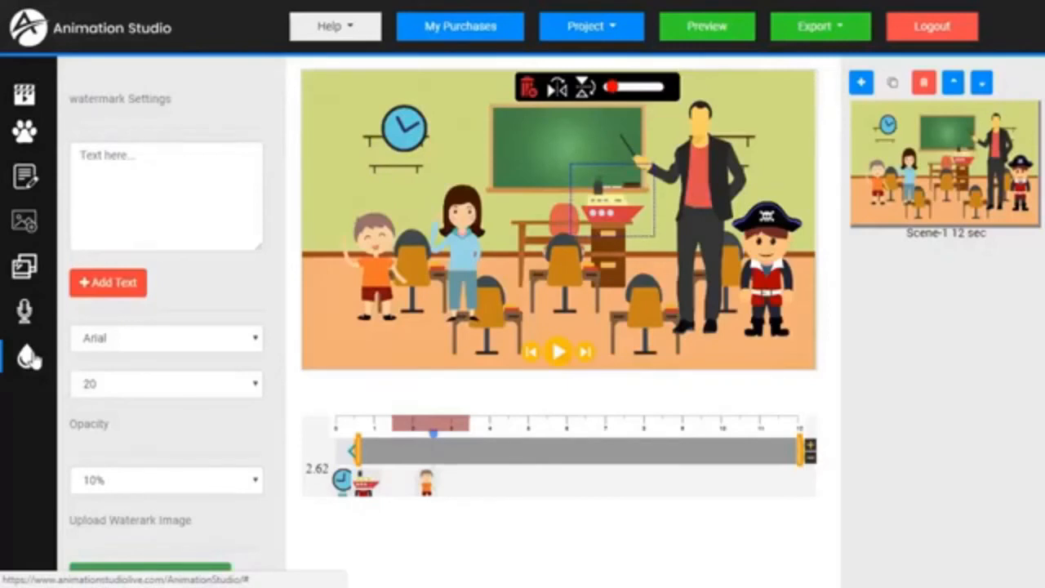
pyautogui.click(192, 164)
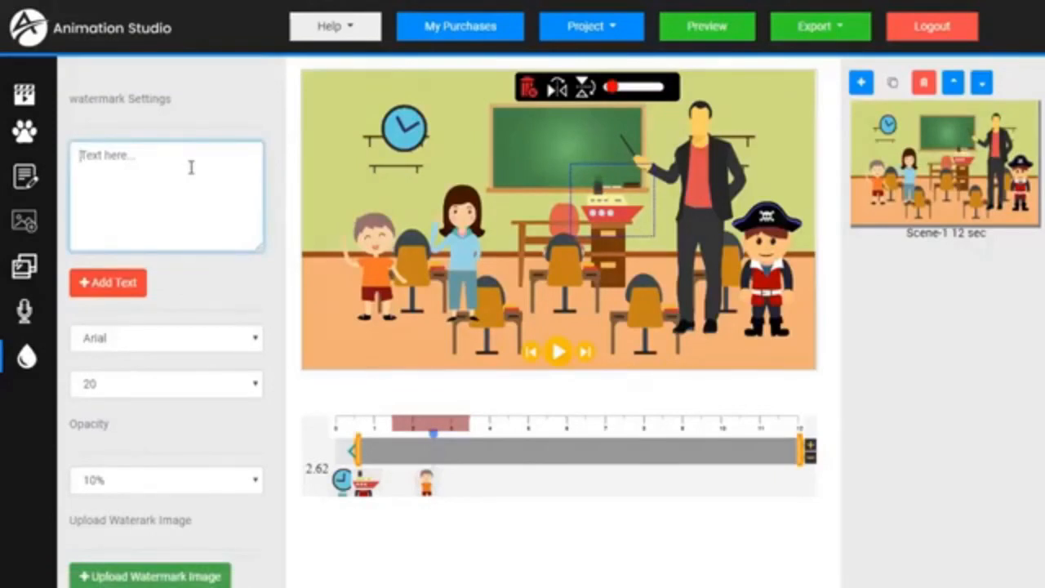
pyautogui.write('This Is A Demo')
pyautogui.click(149, 384)
pyautogui.scroll(-4, 150, 490)
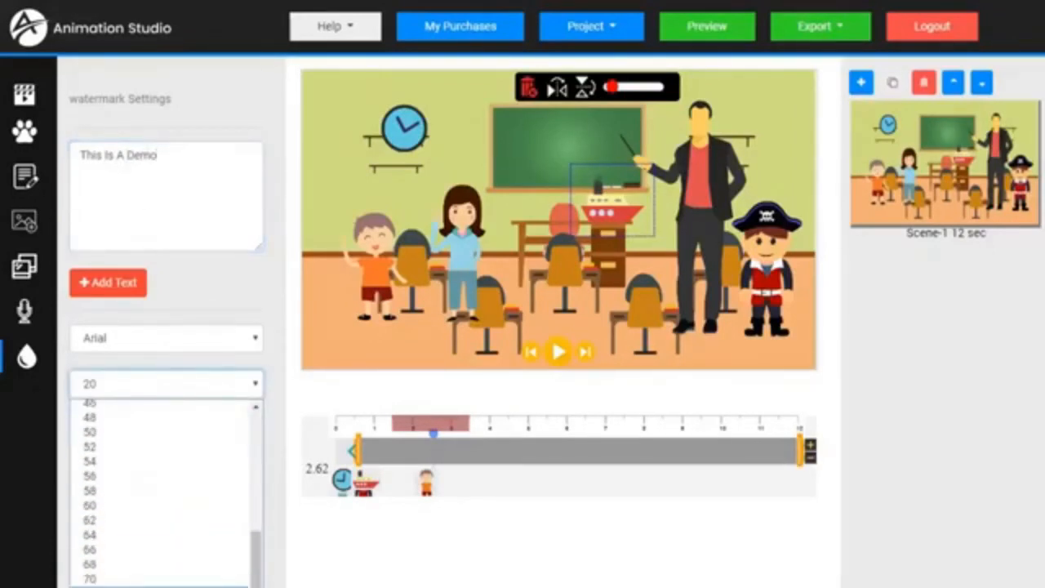
pyautogui.click(175, 411)
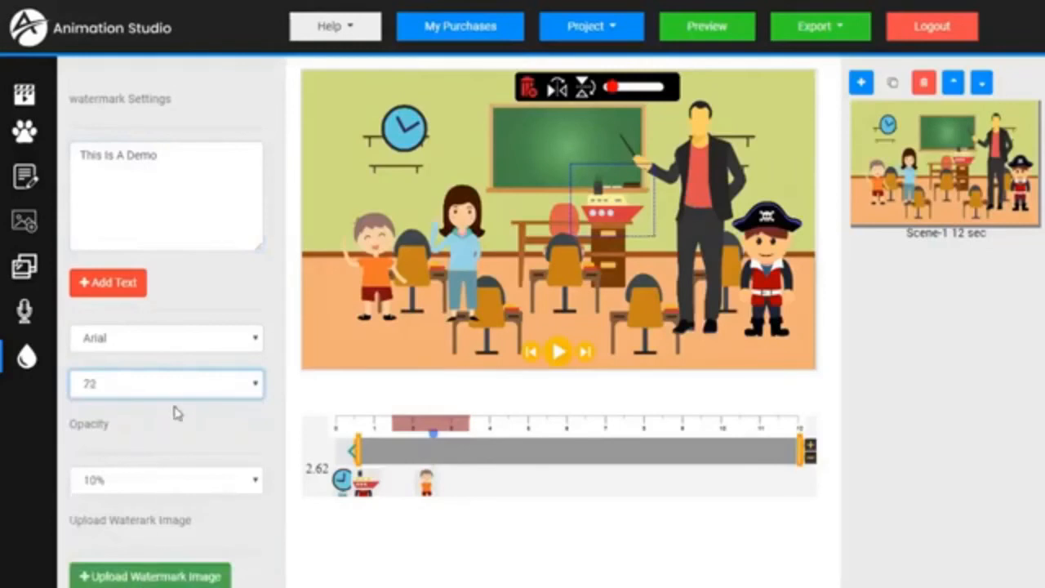
pyautogui.click(122, 286)
pyautogui.moveTo(553, 211); pyautogui.dragTo(556, 141)
pyautogui.scroll(-1, 238, 569)
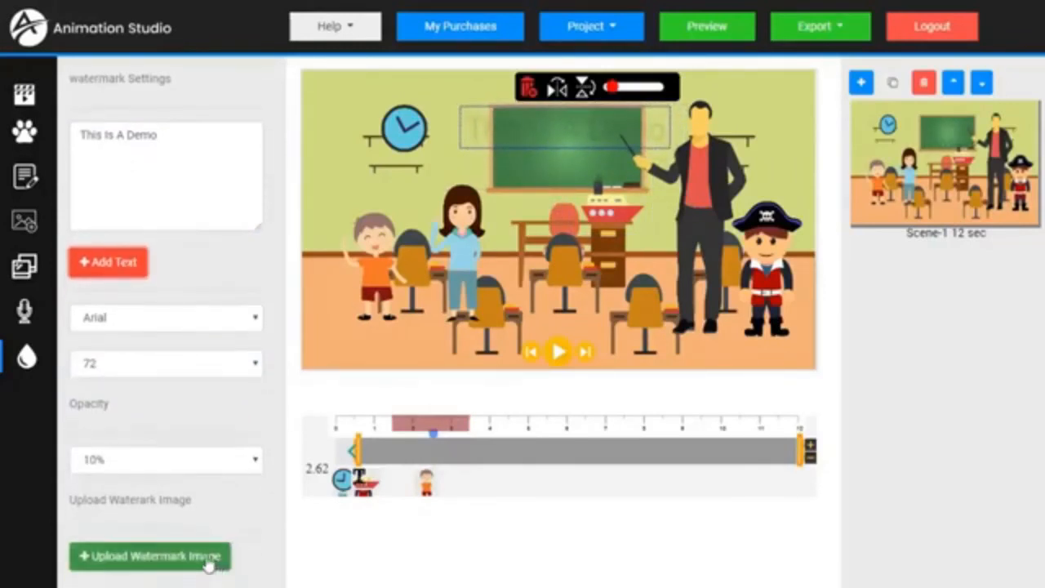